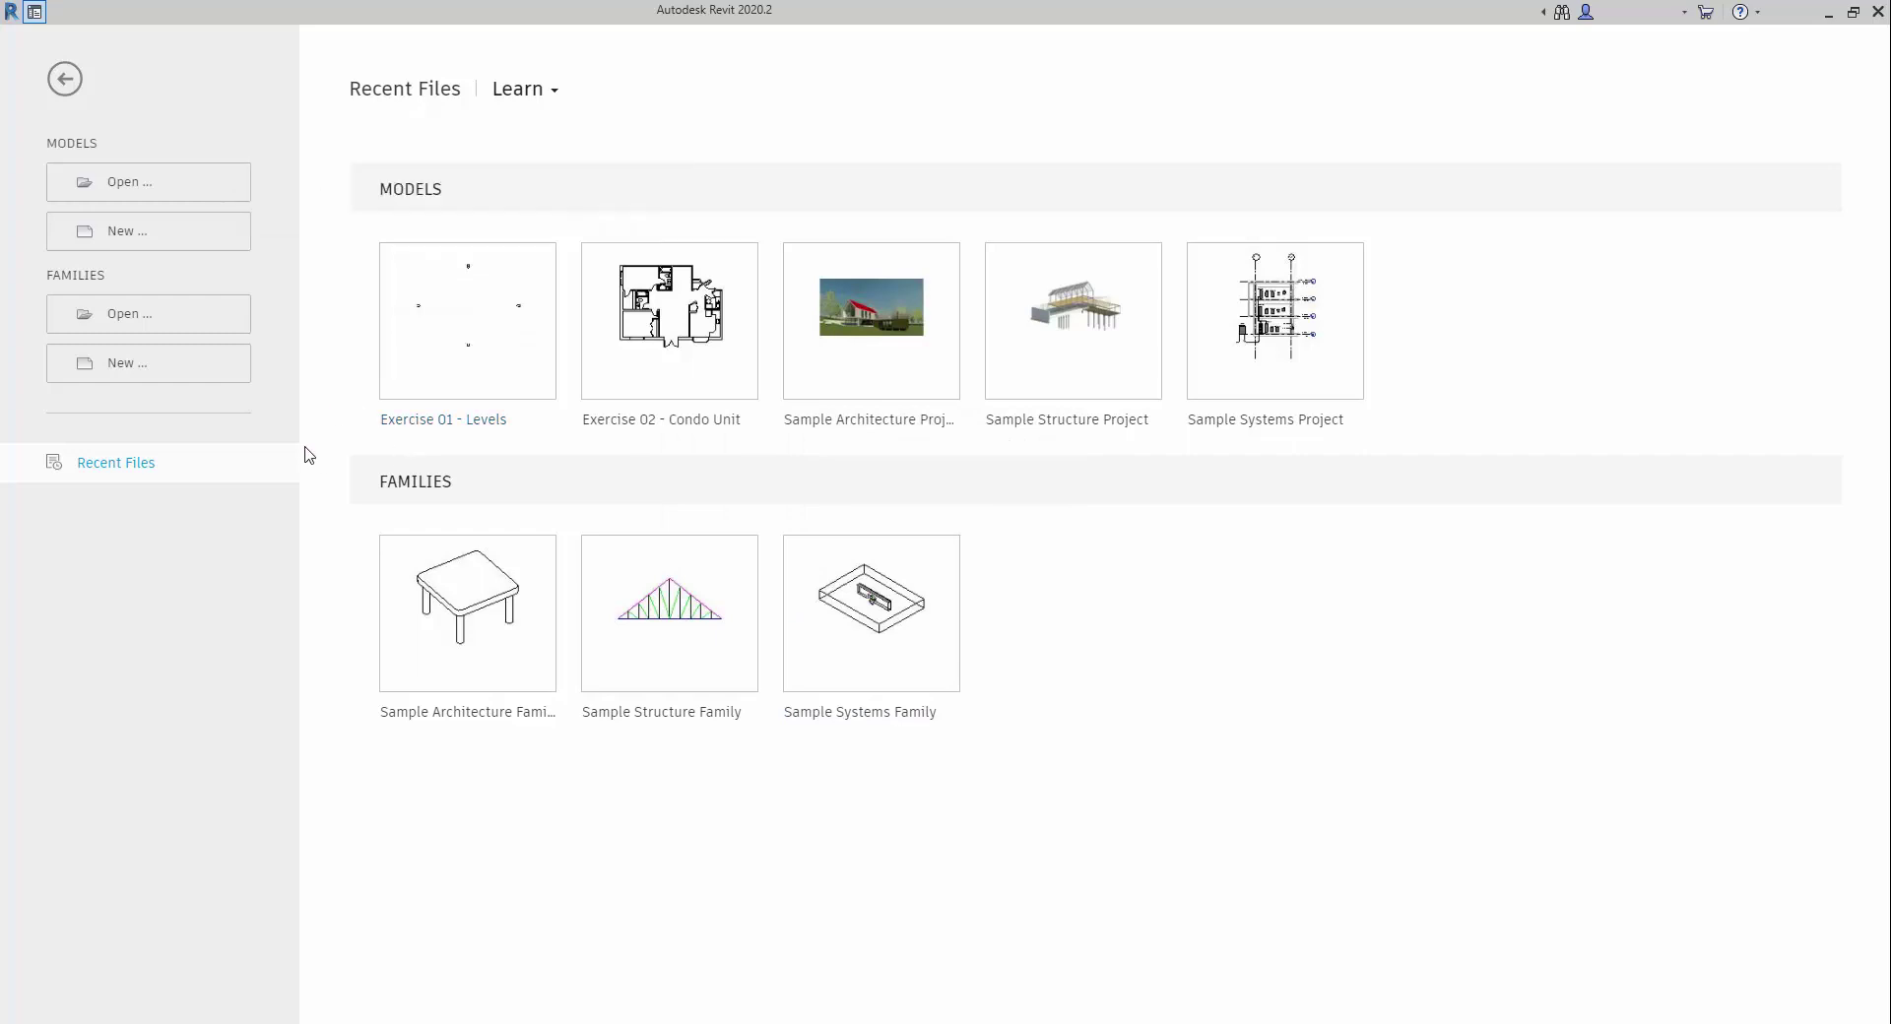
- Open the Exercise 01 - Levels.rvt project file
{"action": "left_click", "coordinate": [143, 192]}
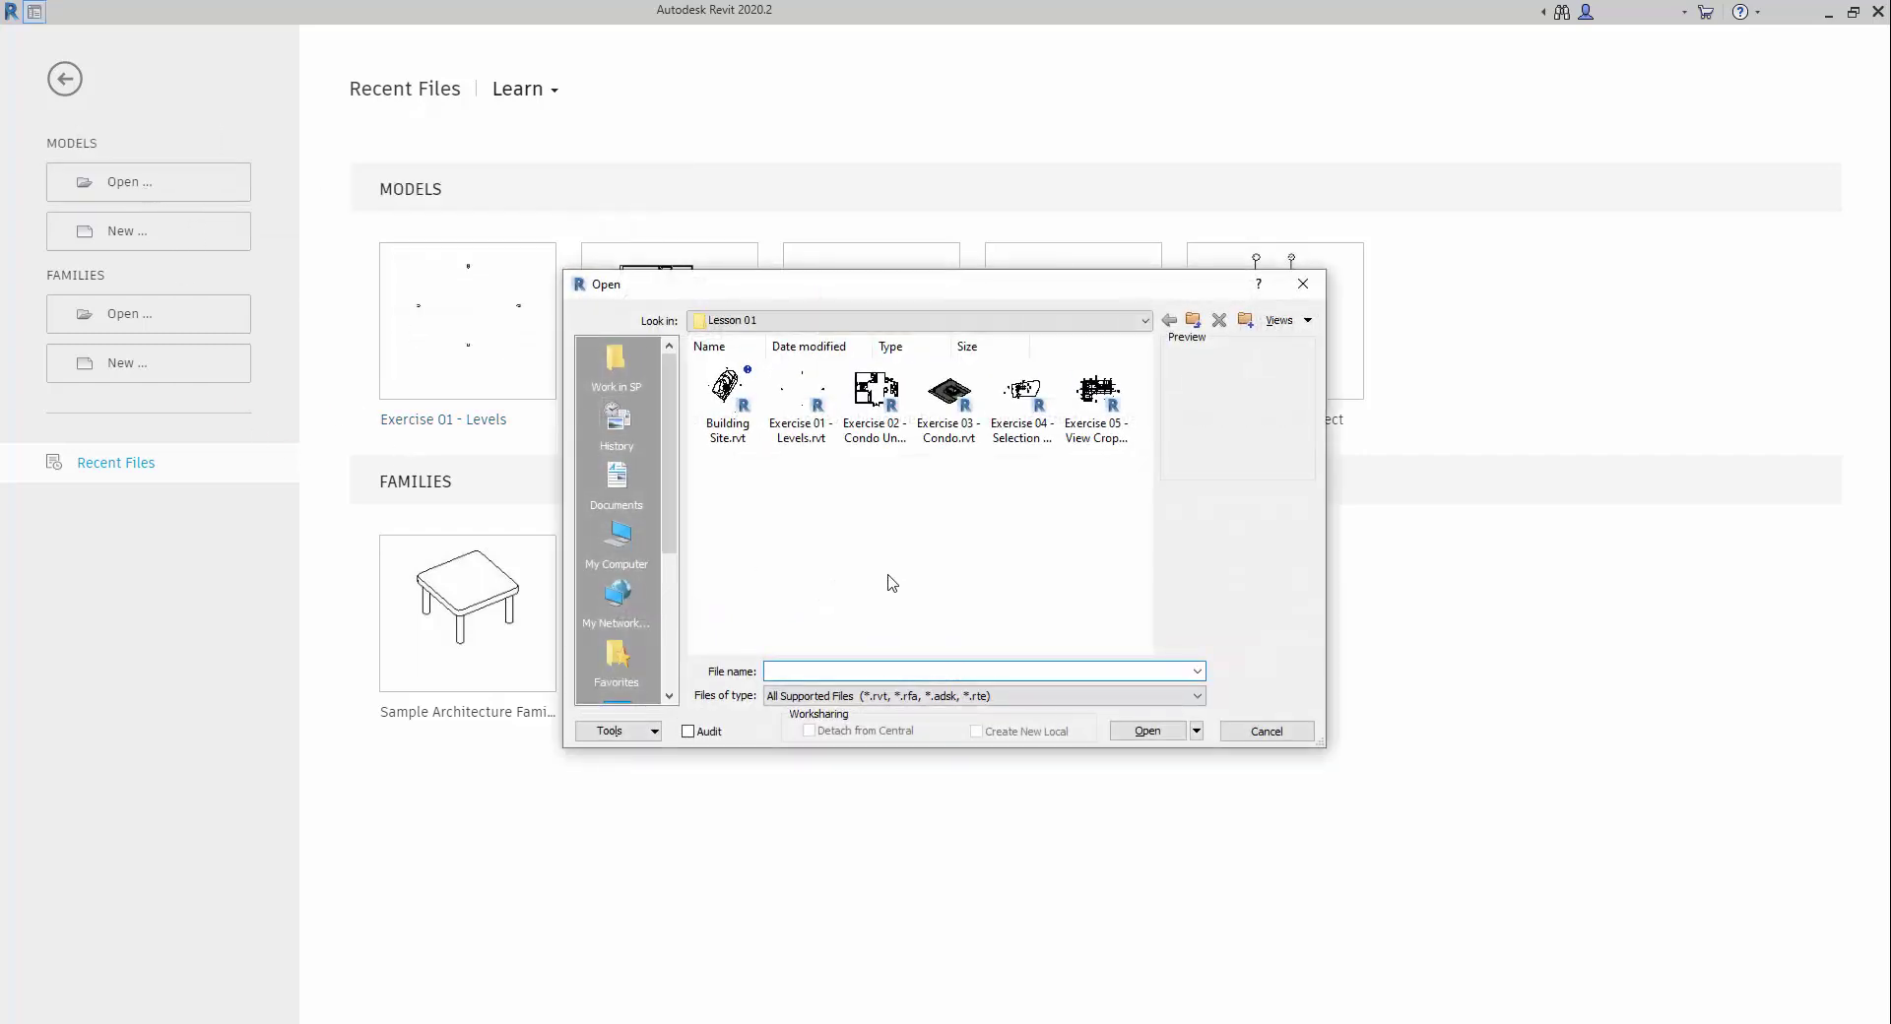
{"action": "left_click", "coordinate": [815, 407]}
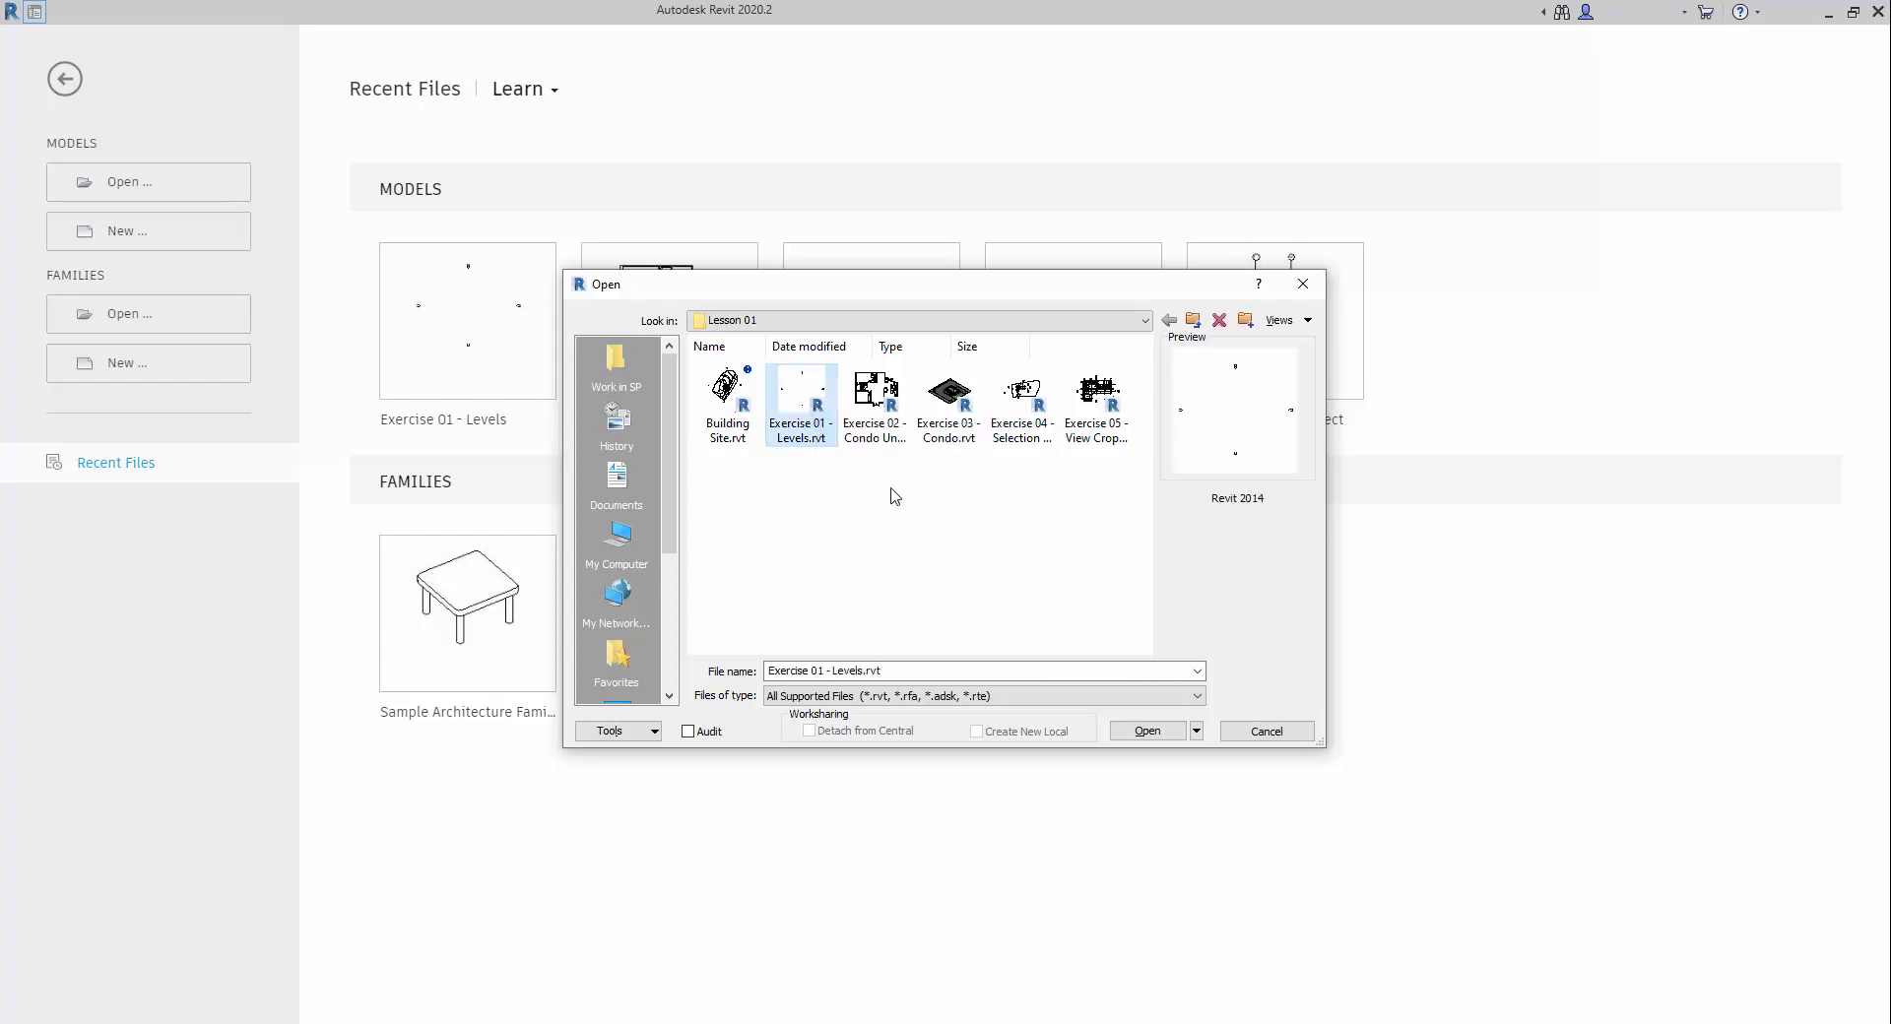
{"action": "left_click", "coordinate": [1140, 739]}
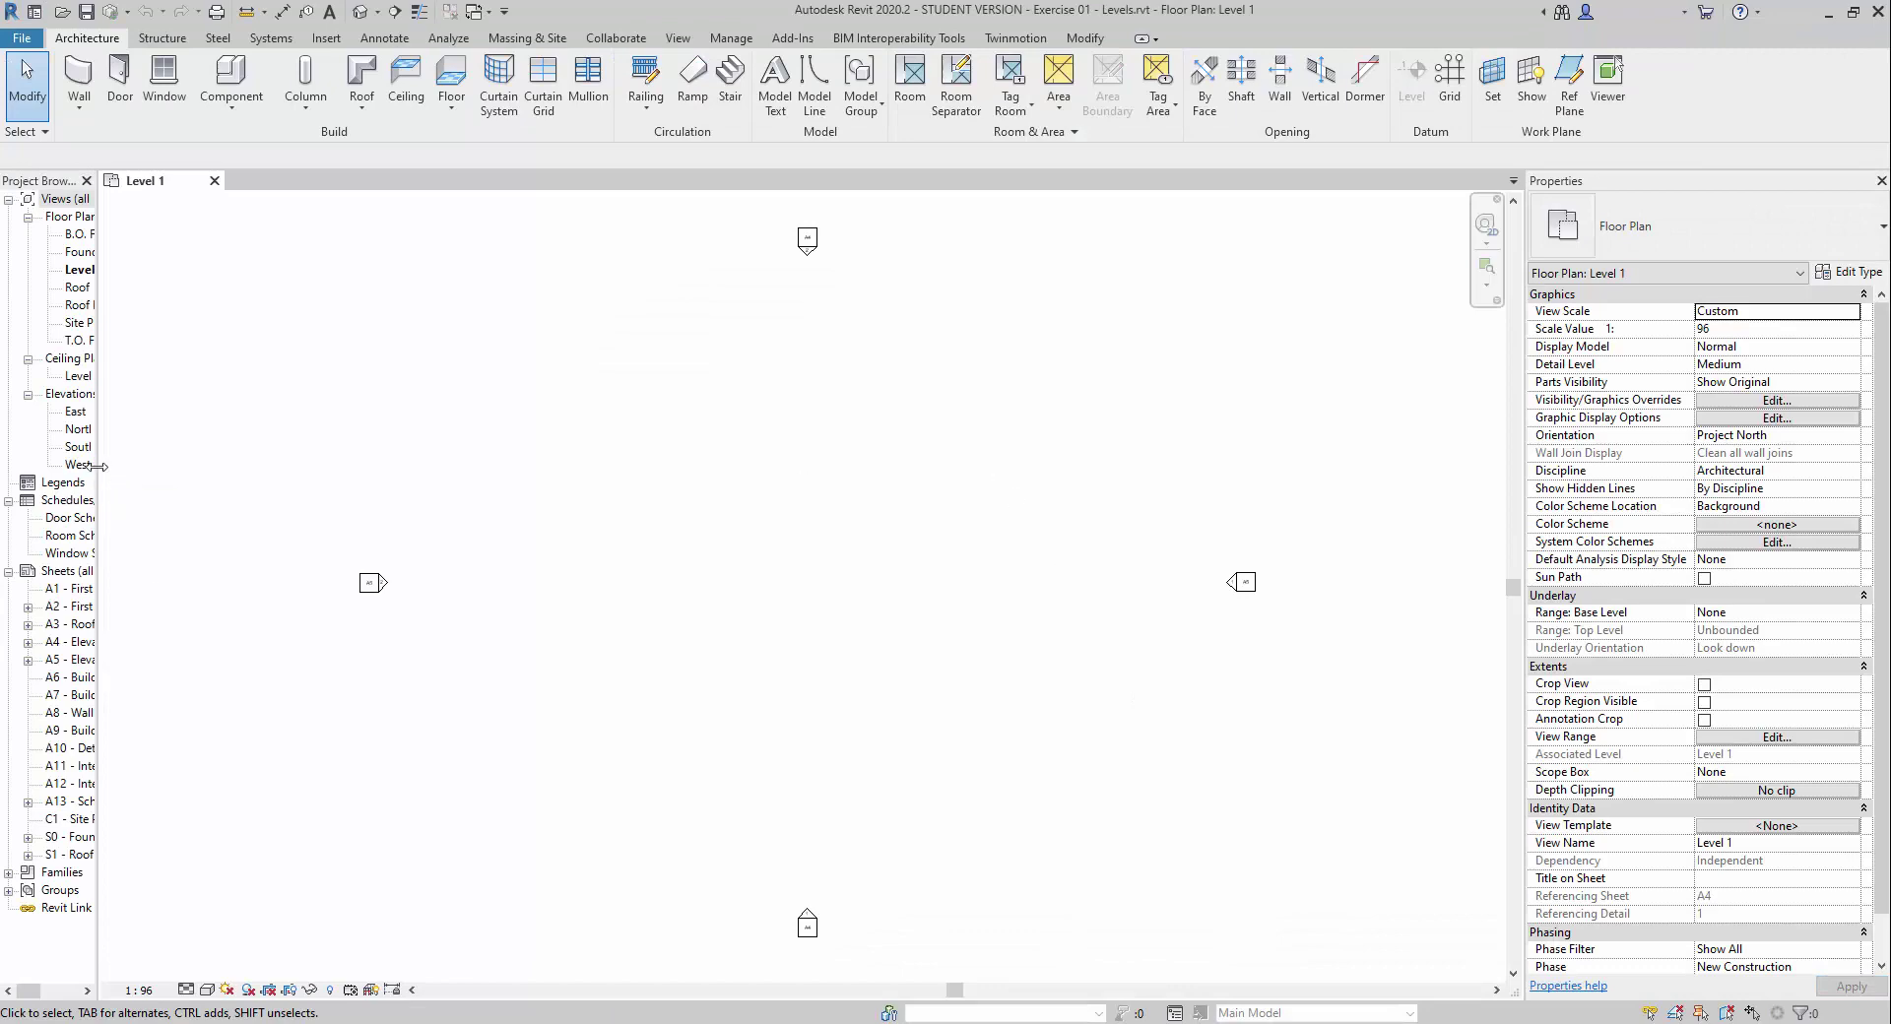
- Widen the Project Browser, collapse Sheets and expand Families
{"action": "left_click_drag", "start_coordinate": [97, 466], "coordinate": [264, 493]}
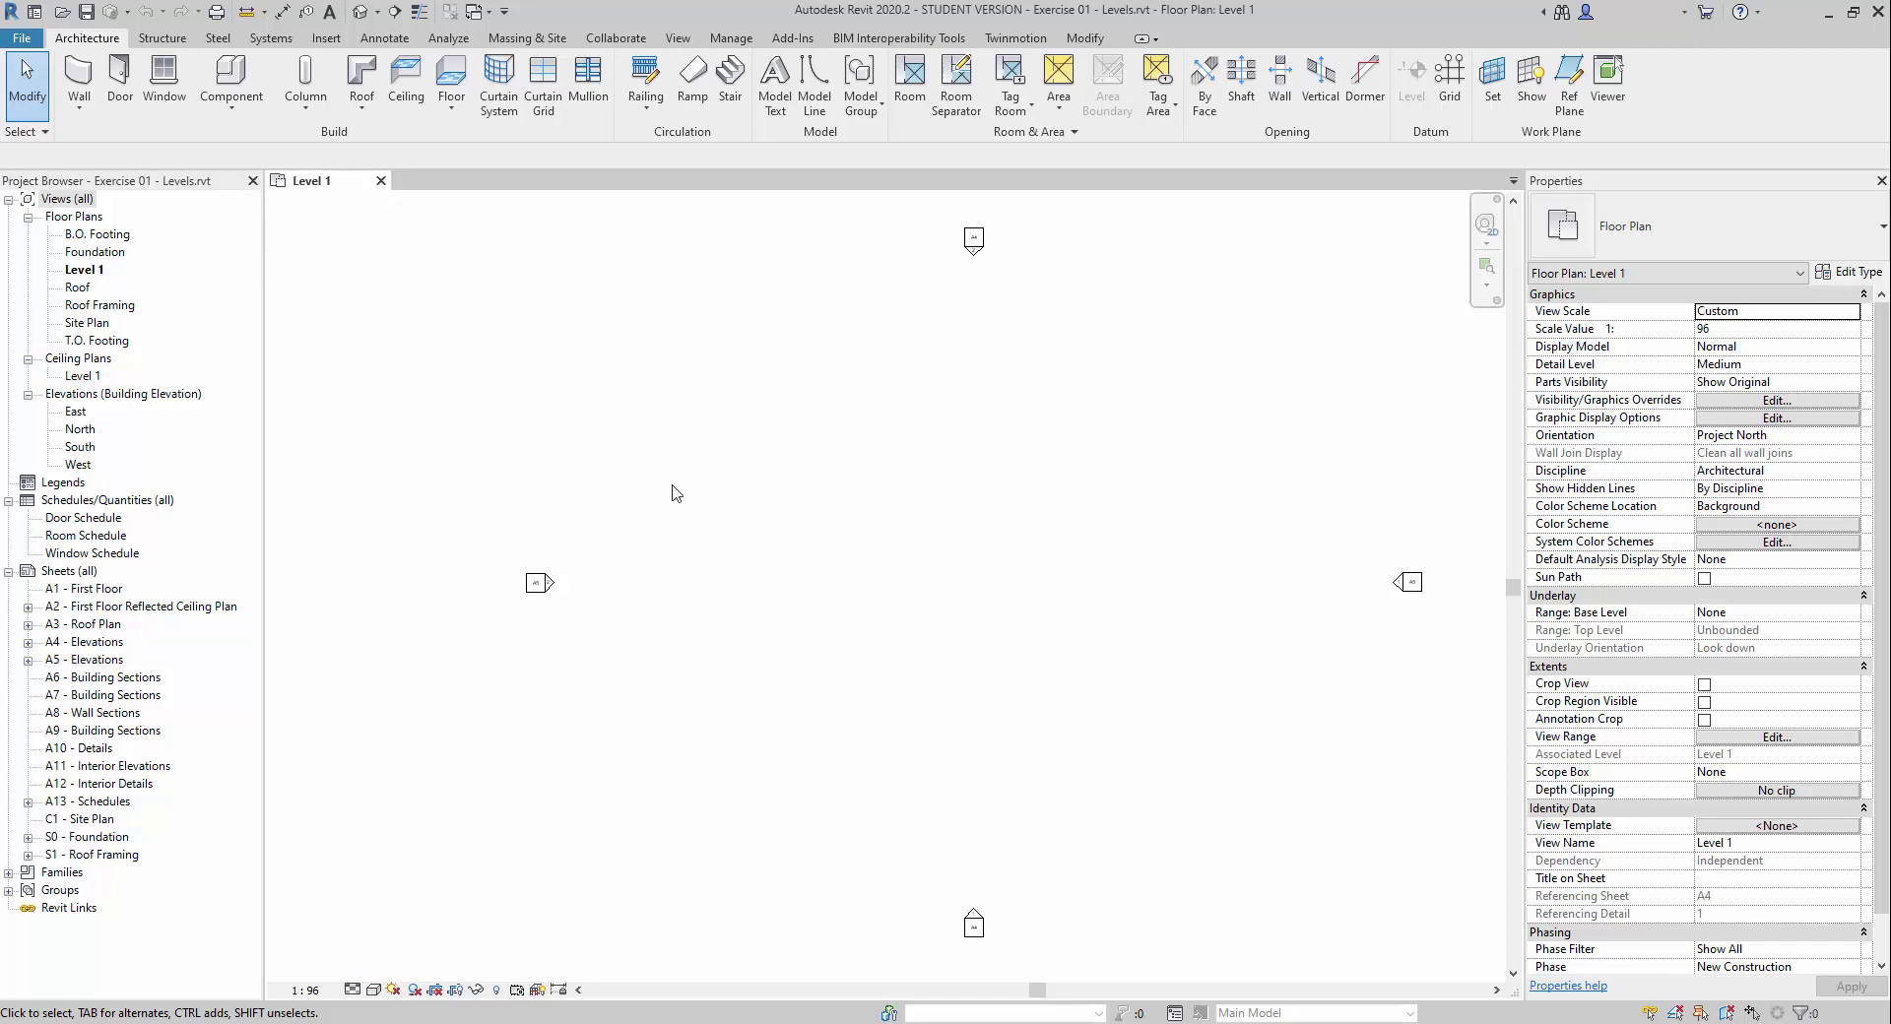
{"action": "left_click", "coordinate": [8, 572]}
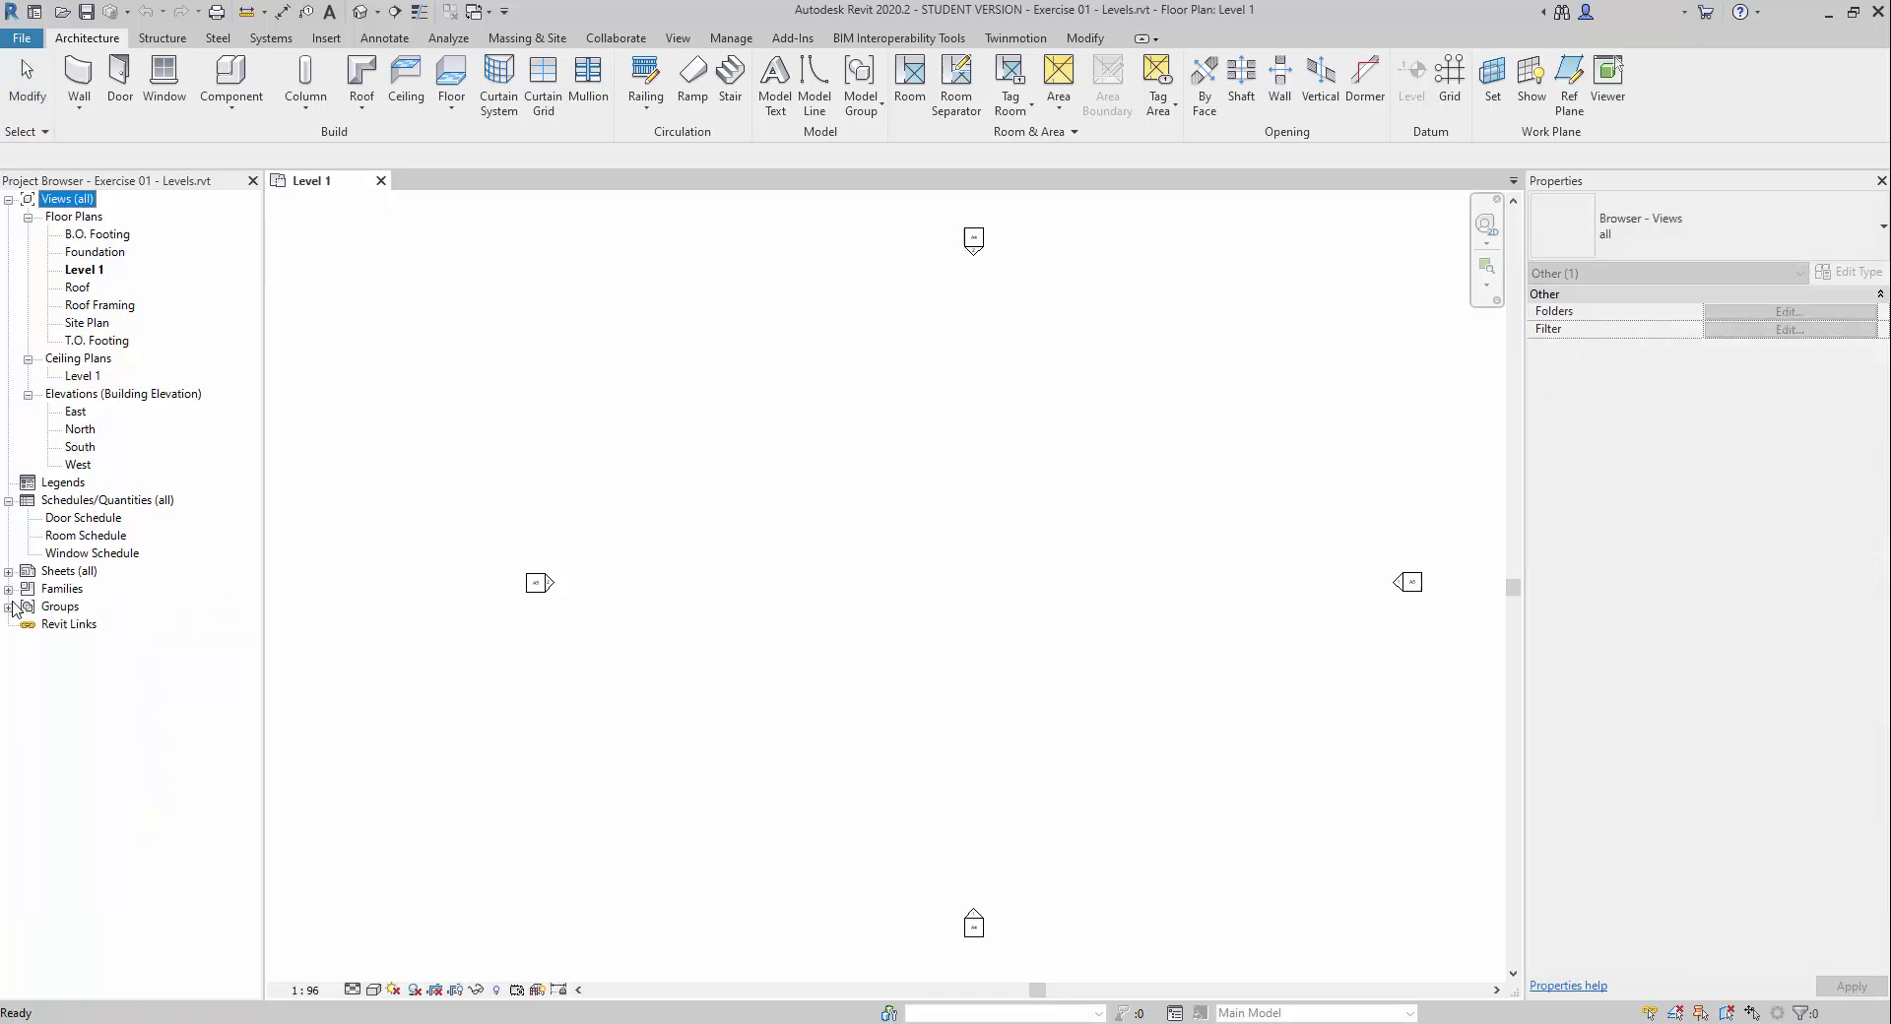
{"action": "left_click", "coordinate": [8, 589]}
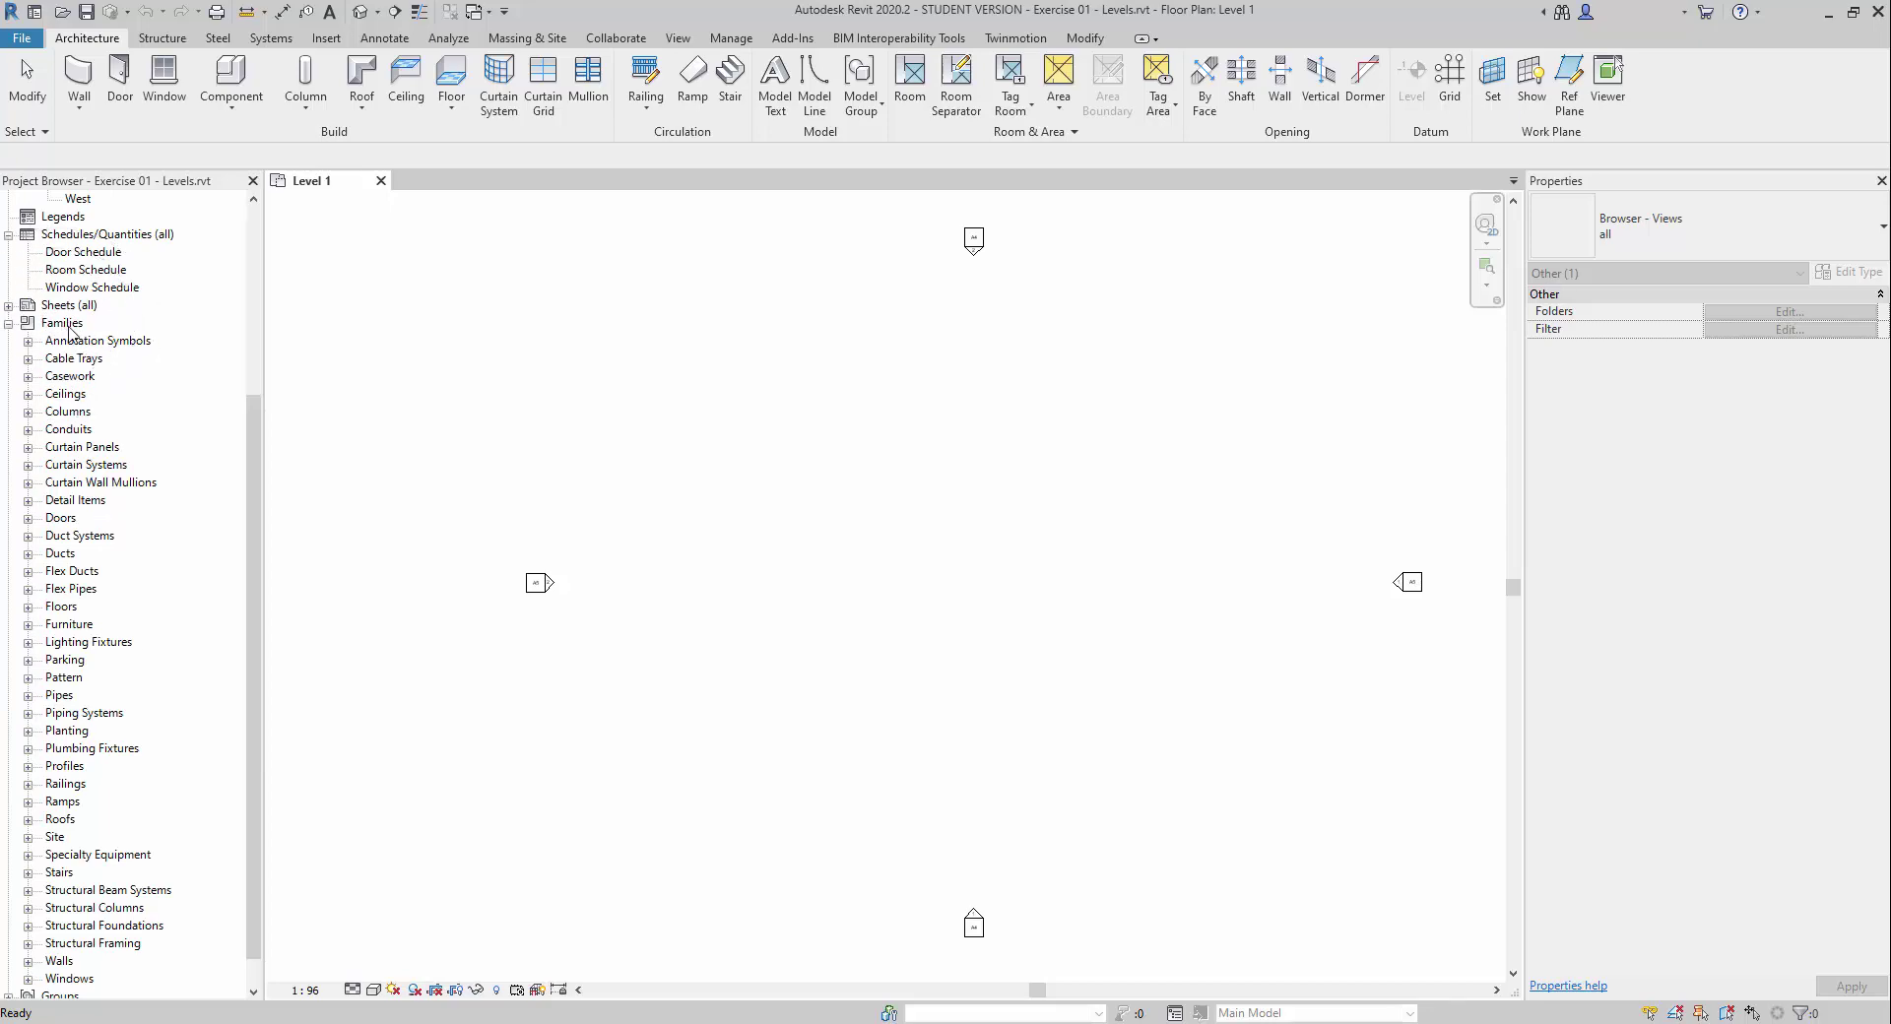
- Browse the loaded family categories from Columns and Curtain Wall Mullions down to Windows
{"action": "left_click", "coordinate": [69, 325]}
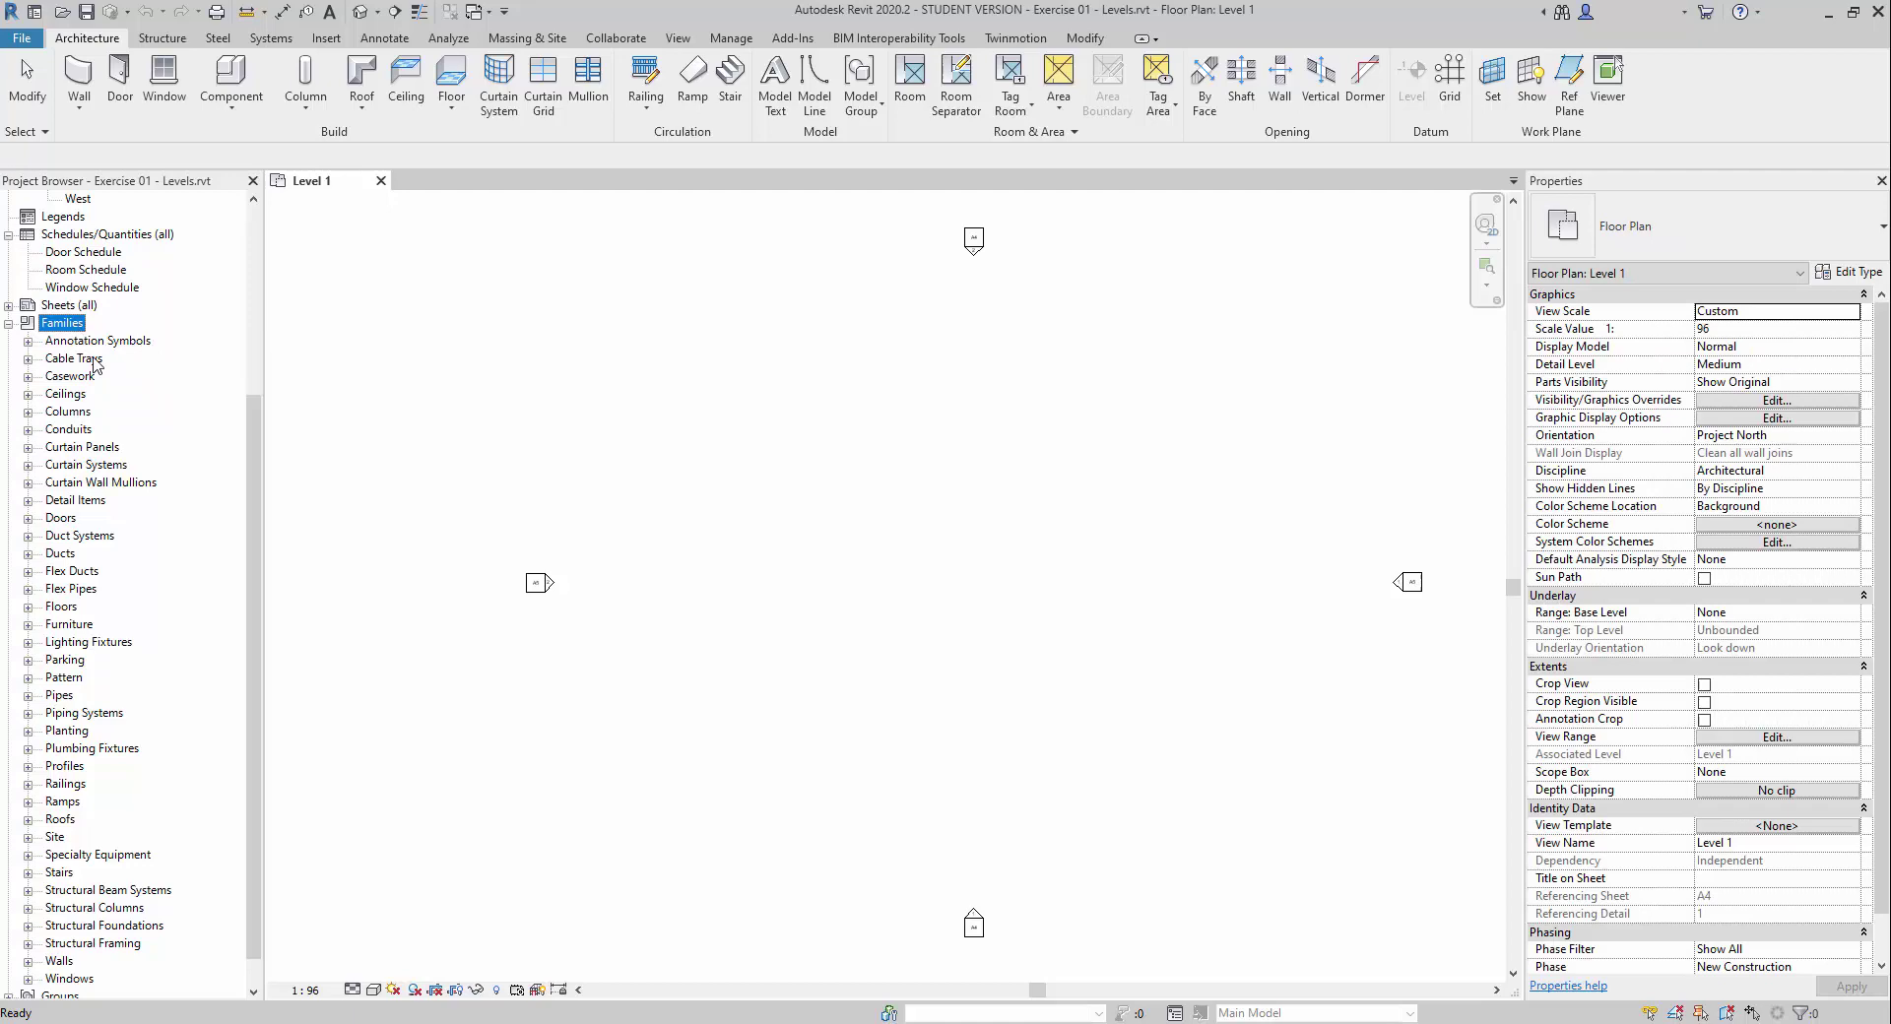
{"action": "left_click", "coordinate": [94, 345]}
{"action": "left_click", "coordinate": [84, 378]}
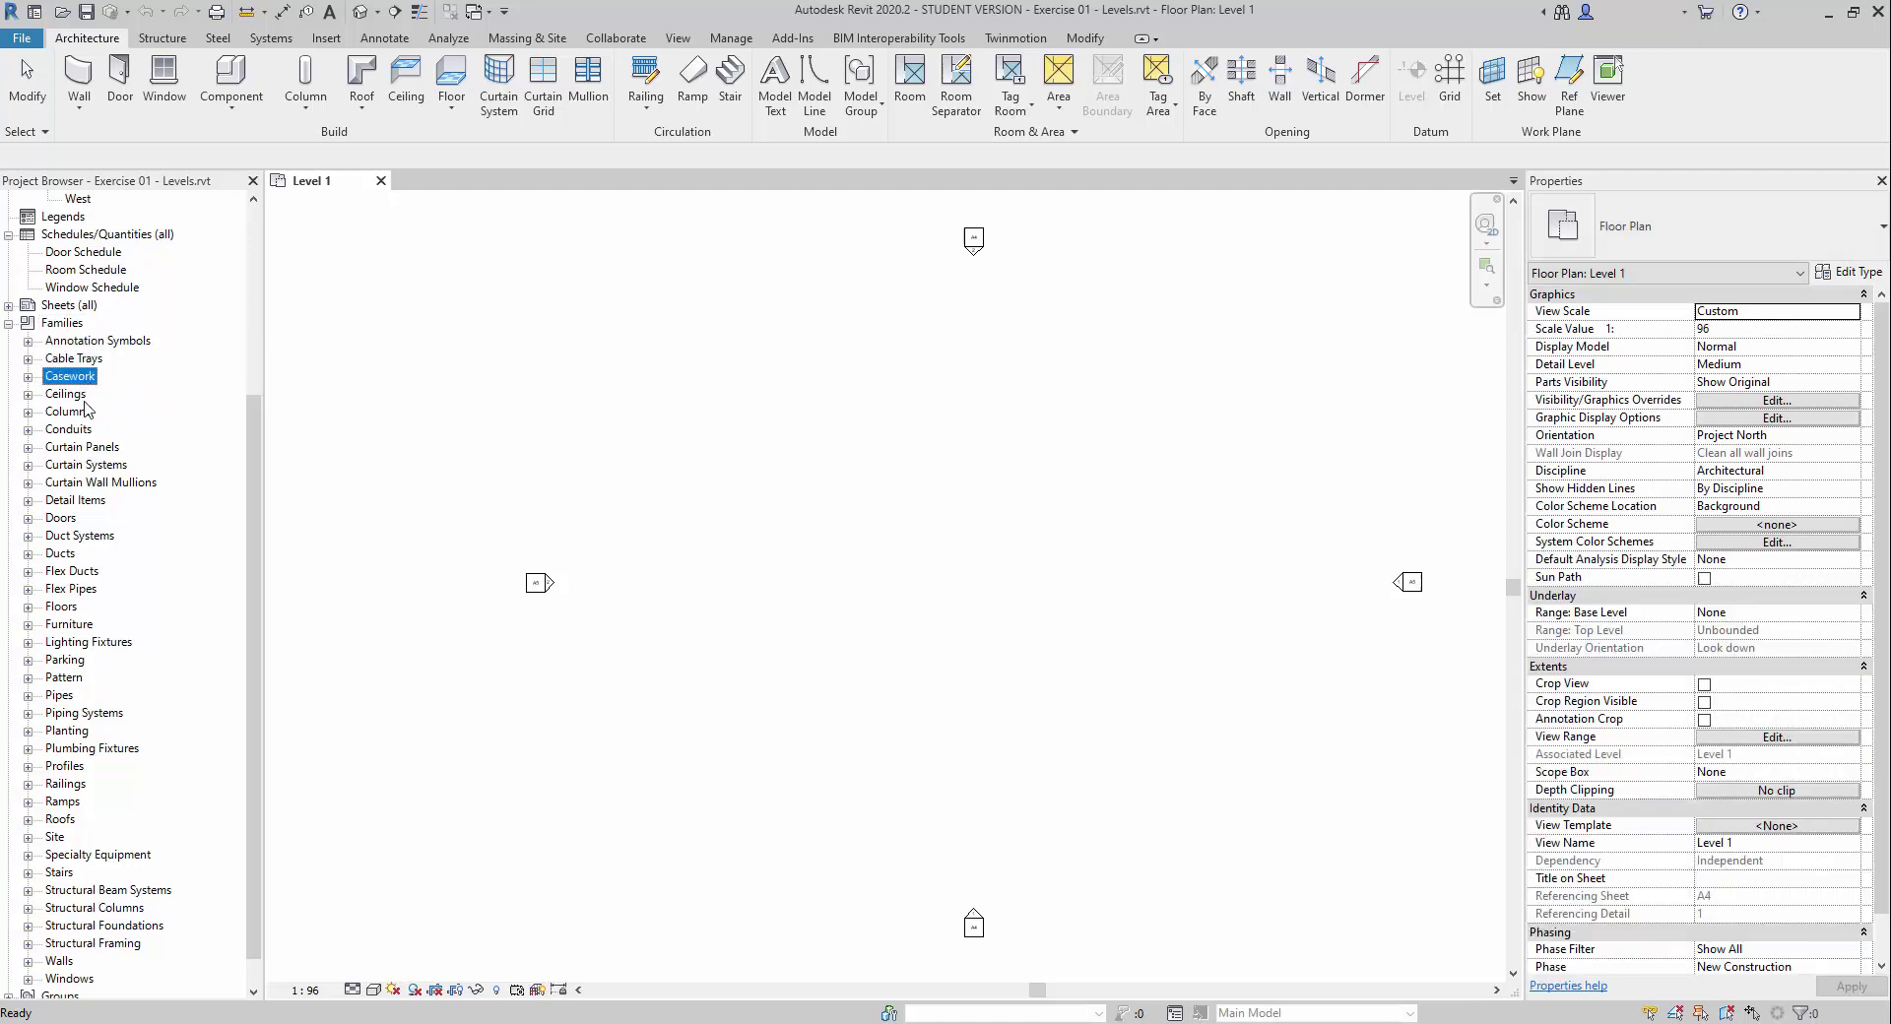
{"action": "left_click", "coordinate": [79, 412]}
{"action": "left_click", "coordinate": [94, 483]}
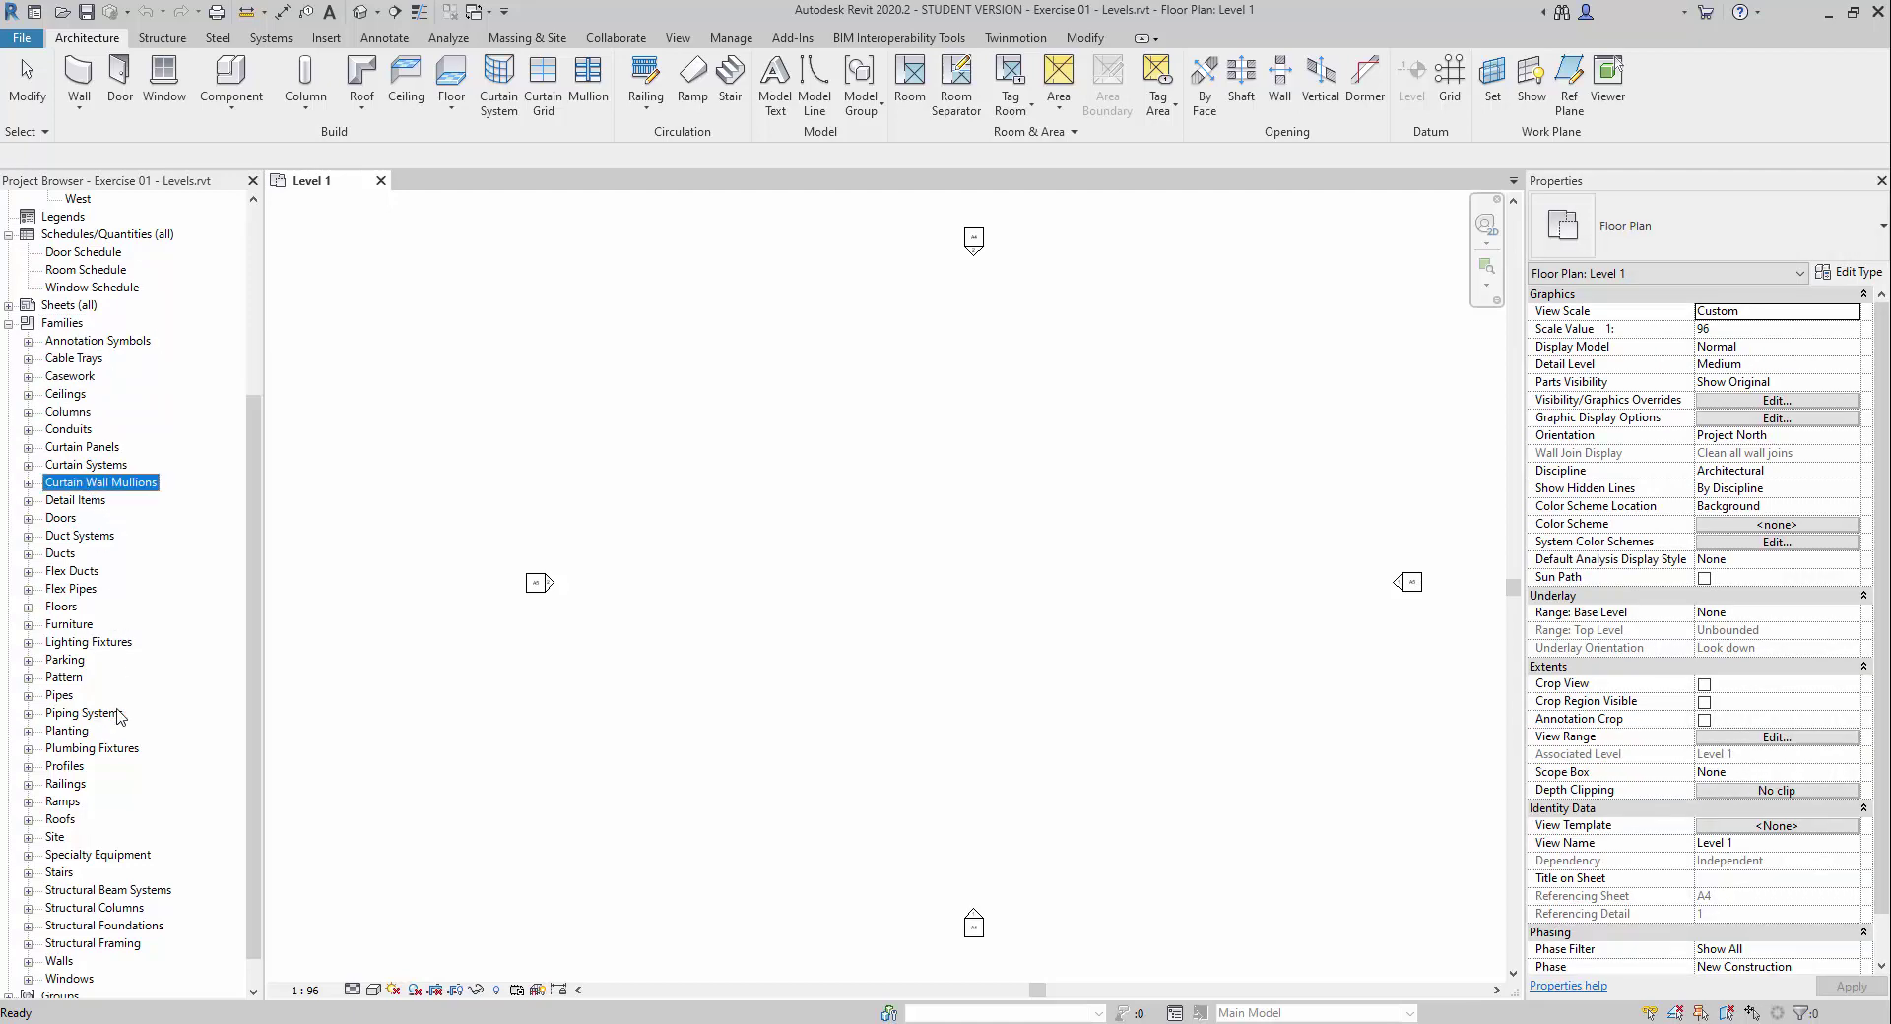
{"action": "scroll", "coordinate": [116, 715], "scroll_direction": "down", "scroll_amount": 1}
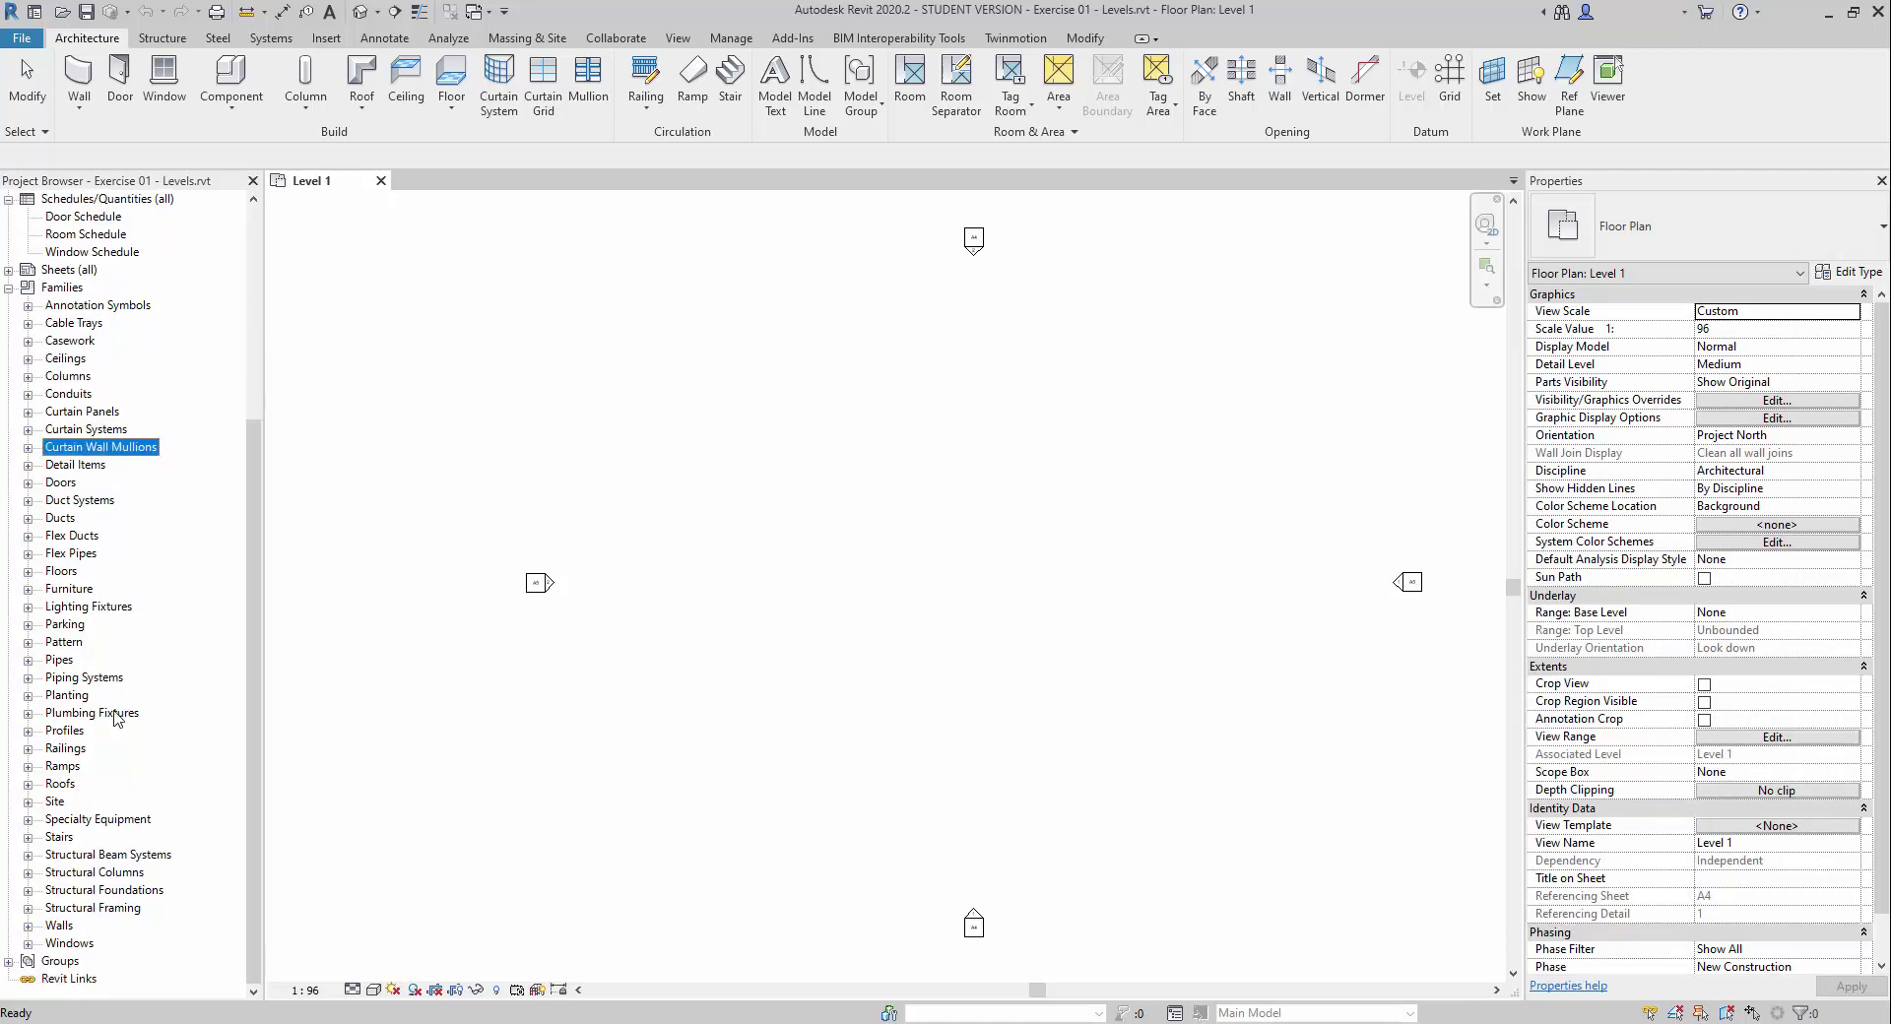
{"action": "left_click", "coordinate": [81, 945]}
{"action": "left_click", "coordinate": [61, 289]}
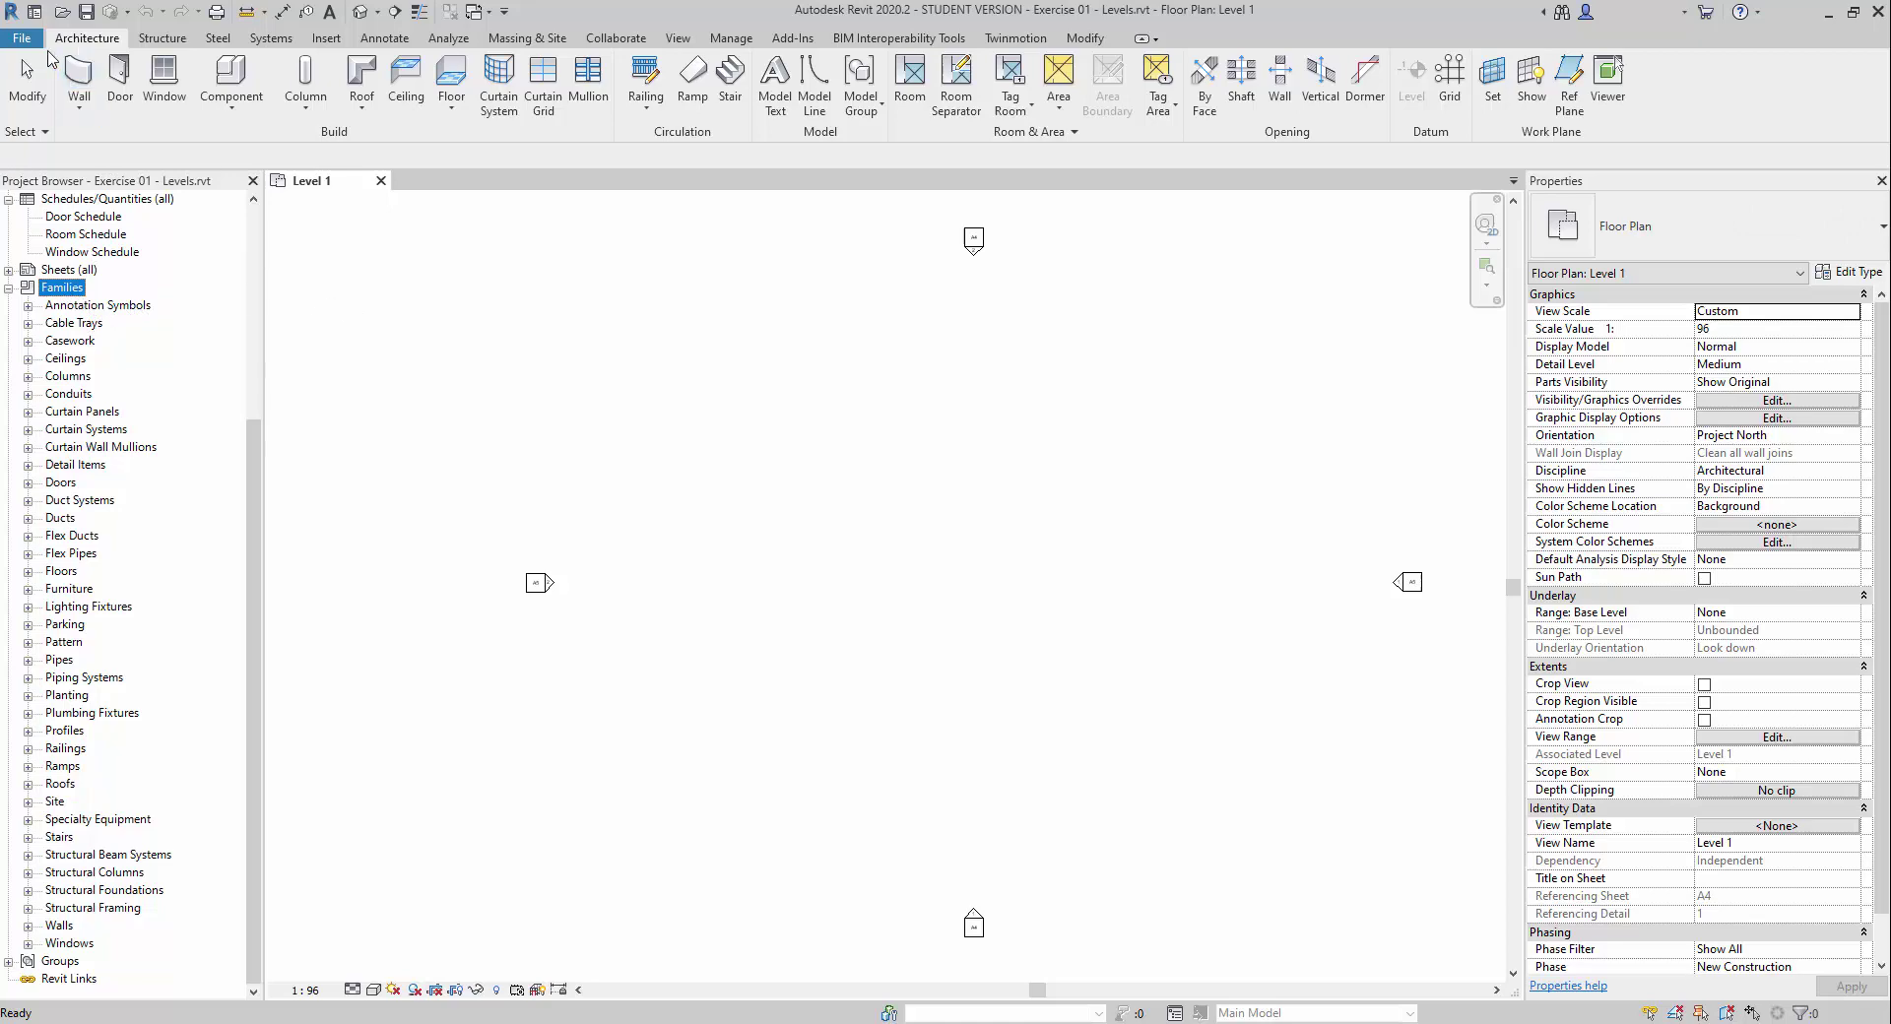
- Show the Save As > Library options in the File menu
{"action": "left_click", "coordinate": [24, 38]}
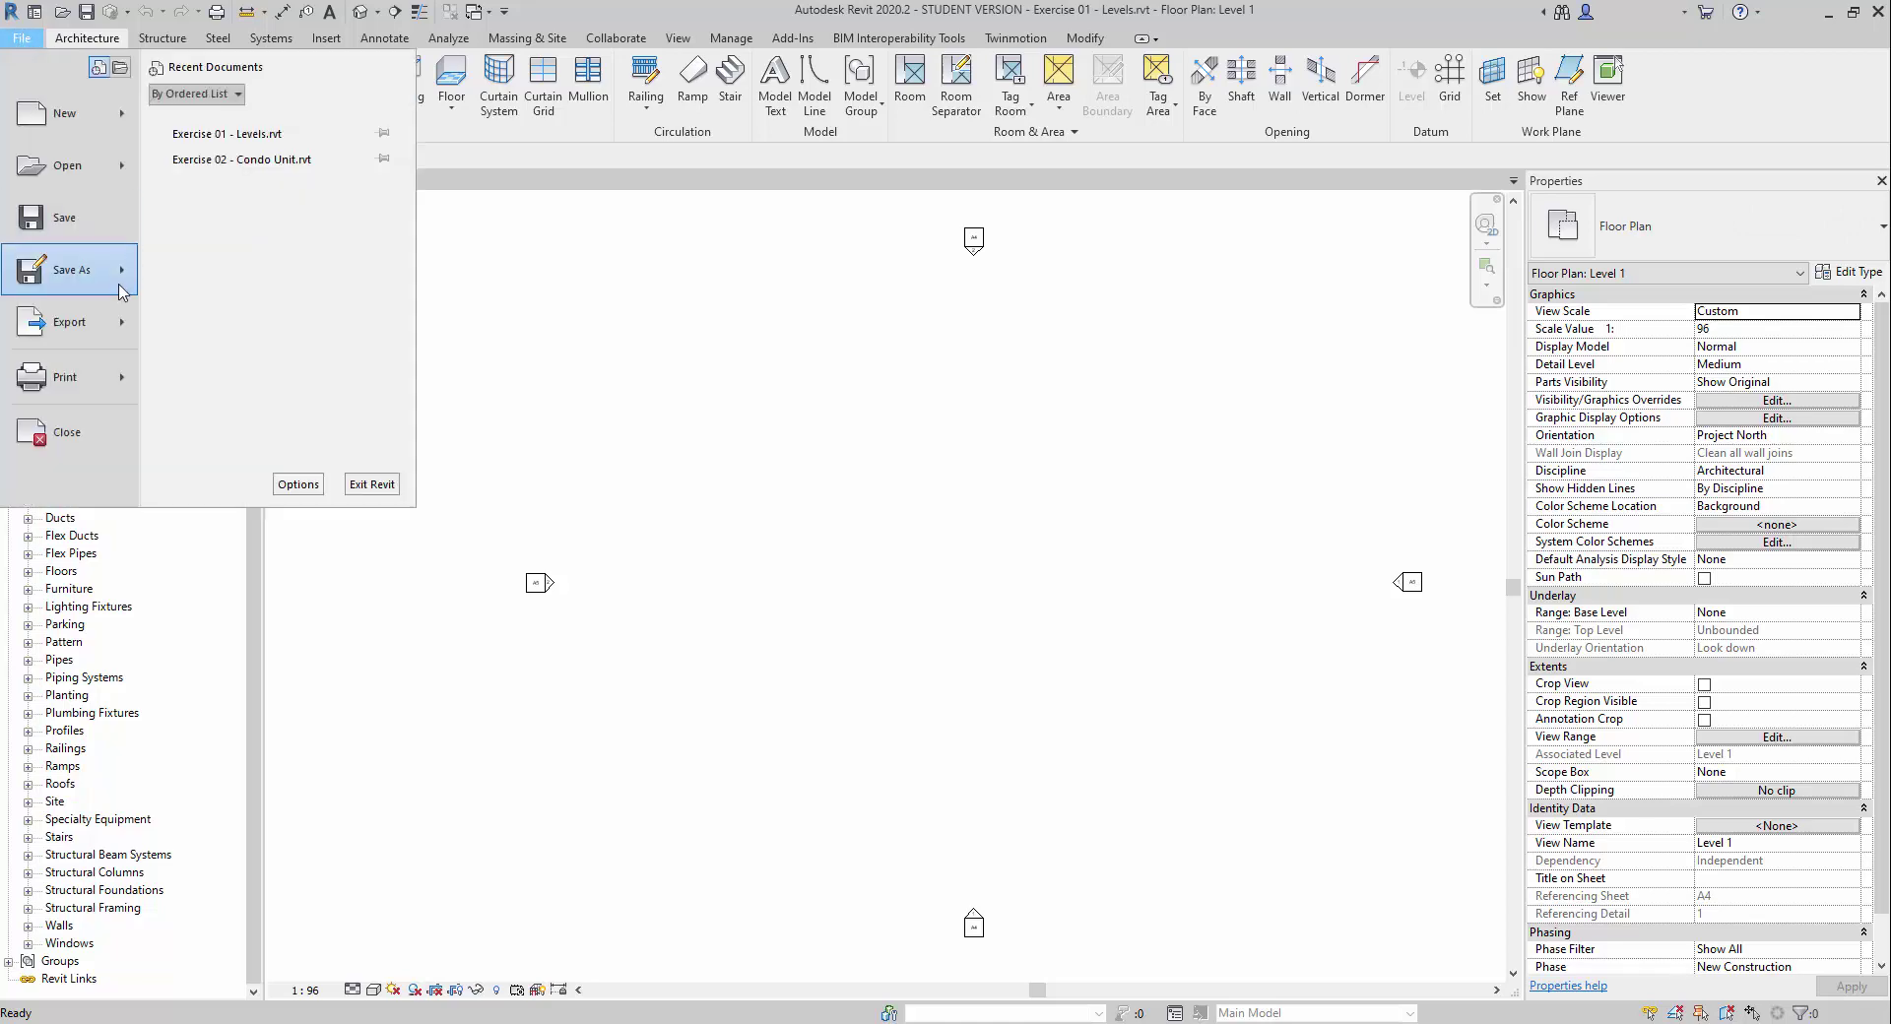
{"action": "mouse_move", "coordinate": [71, 269]}
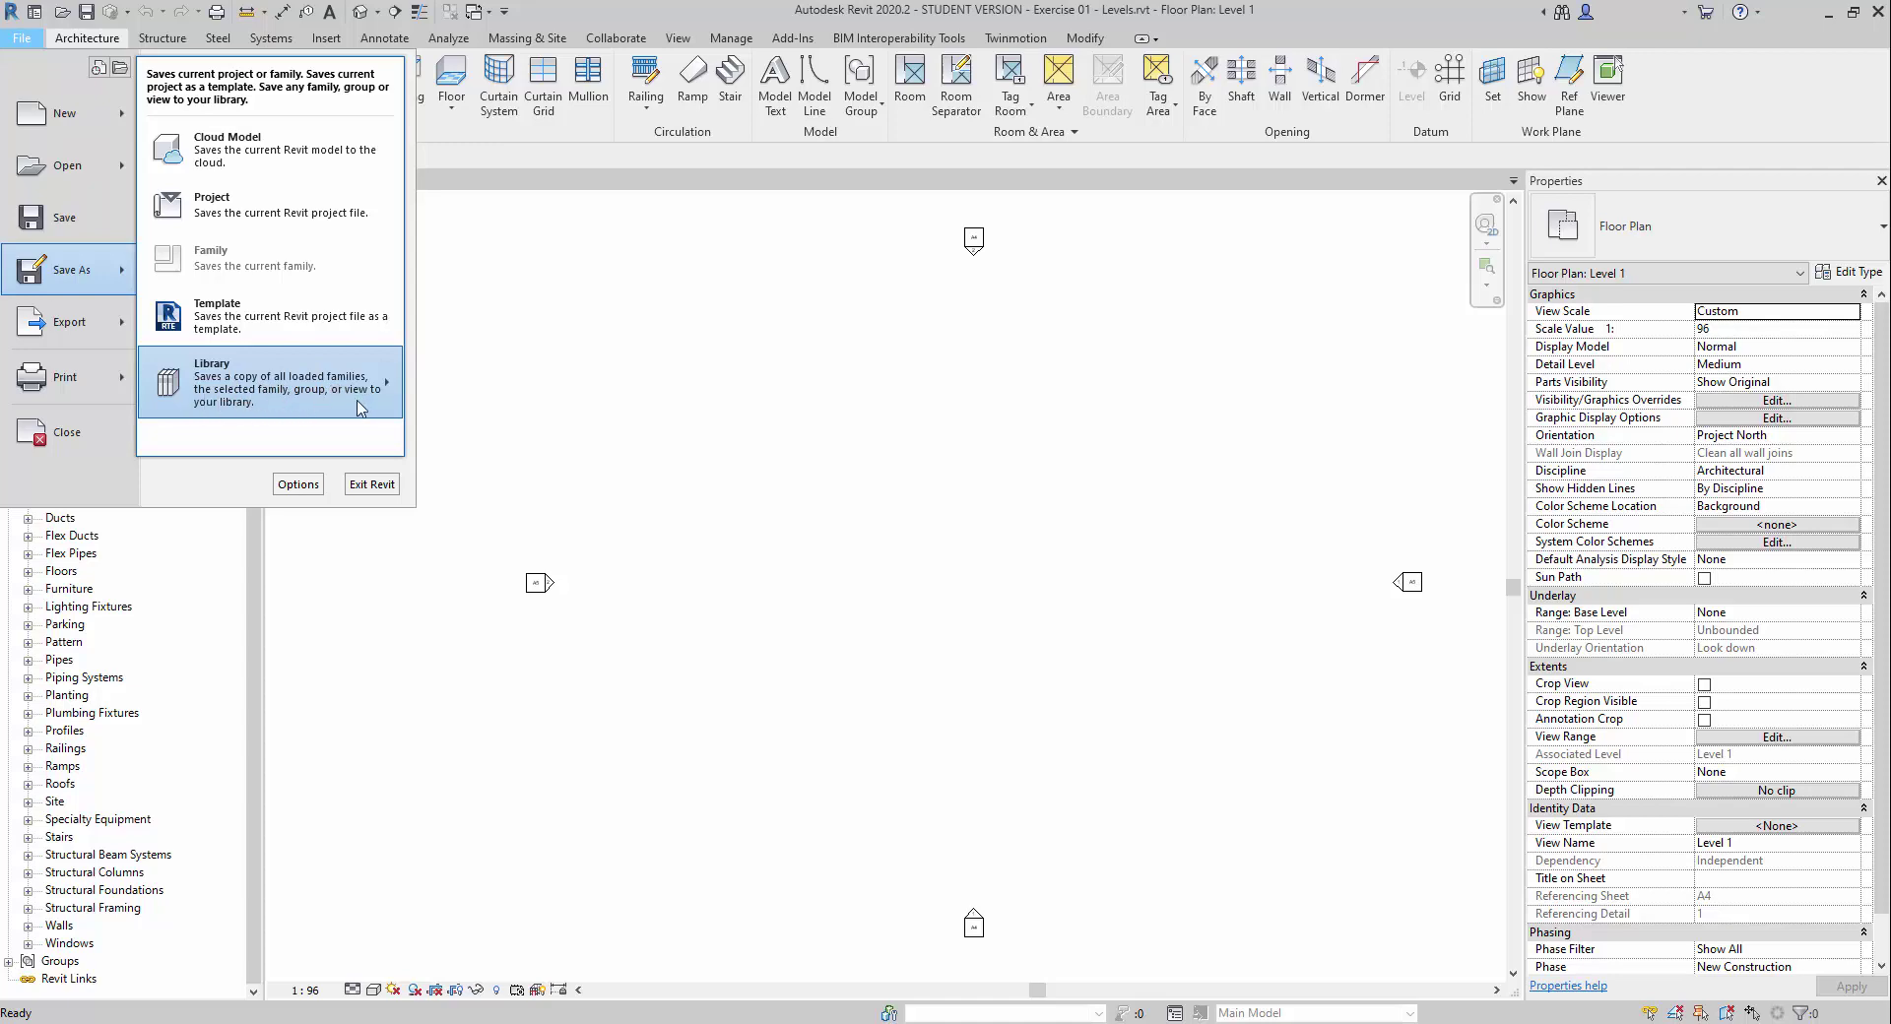
{"action": "left_click", "coordinate": [269, 413]}
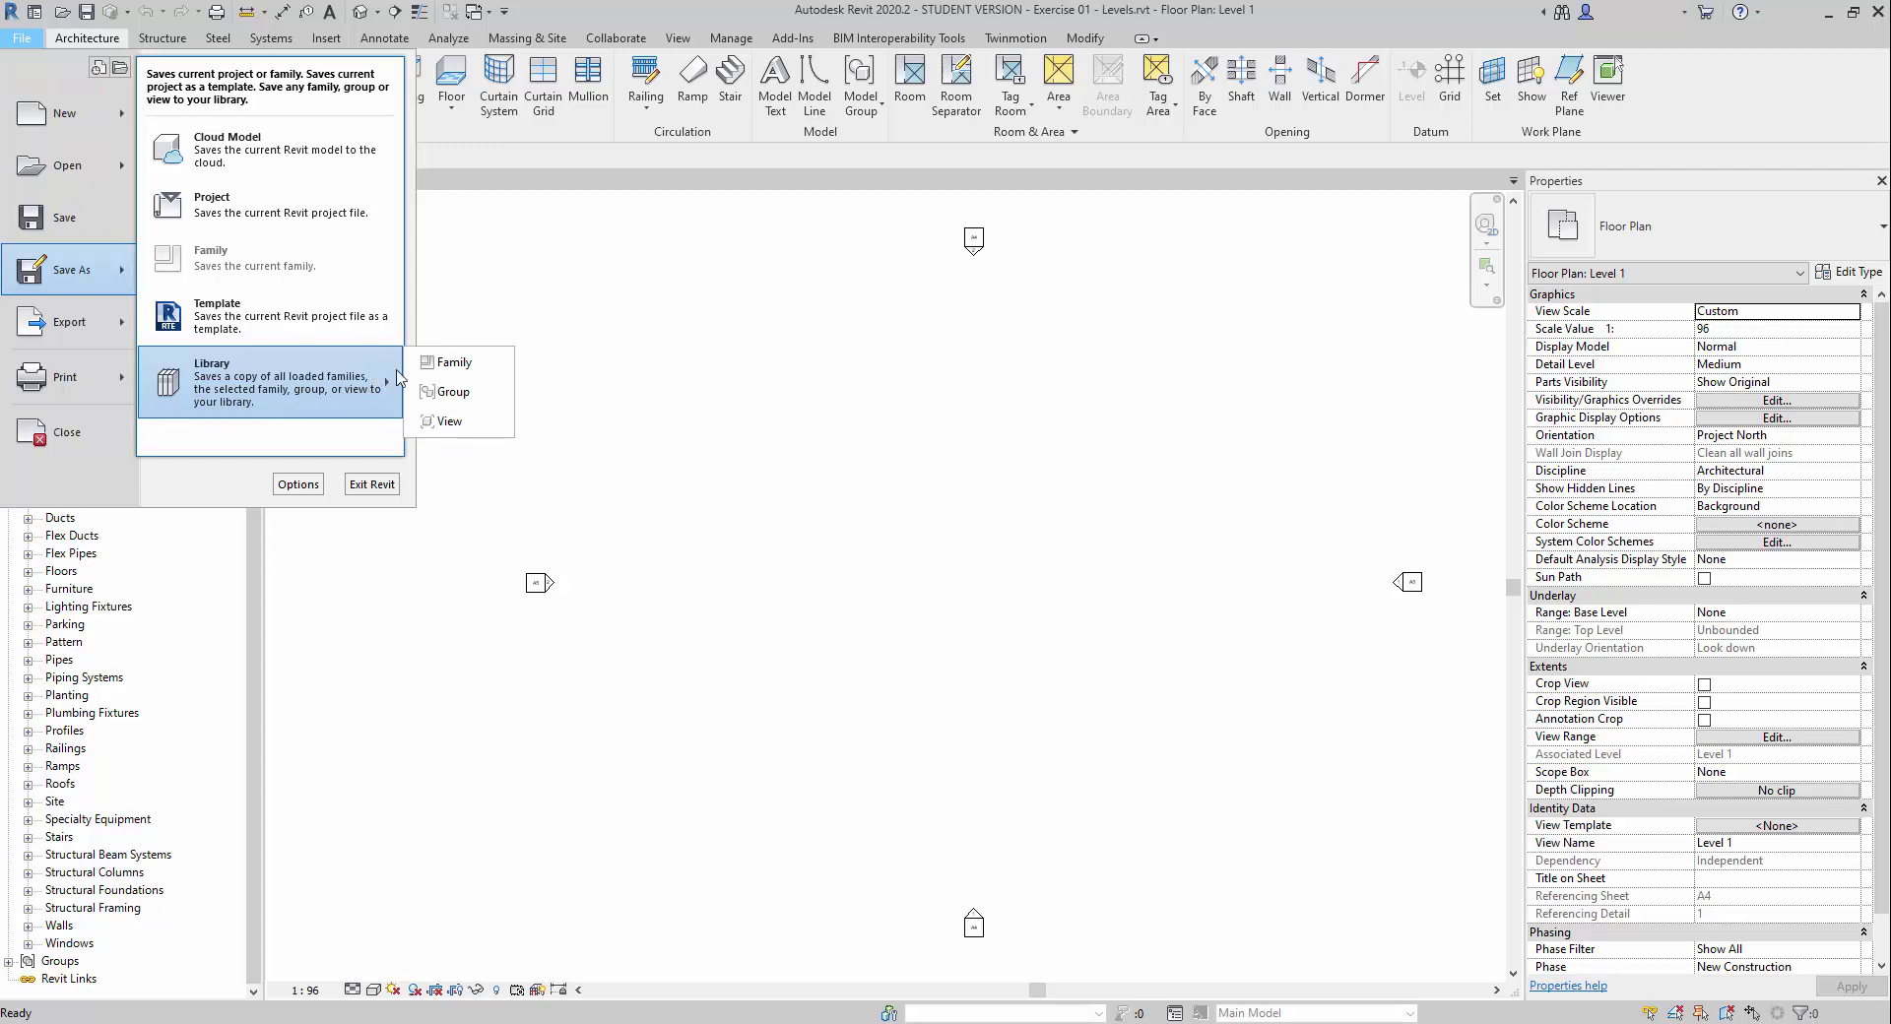
- Choose Library > Family and browse the save location to Lesson 01
{"action": "left_click", "coordinate": [493, 368]}
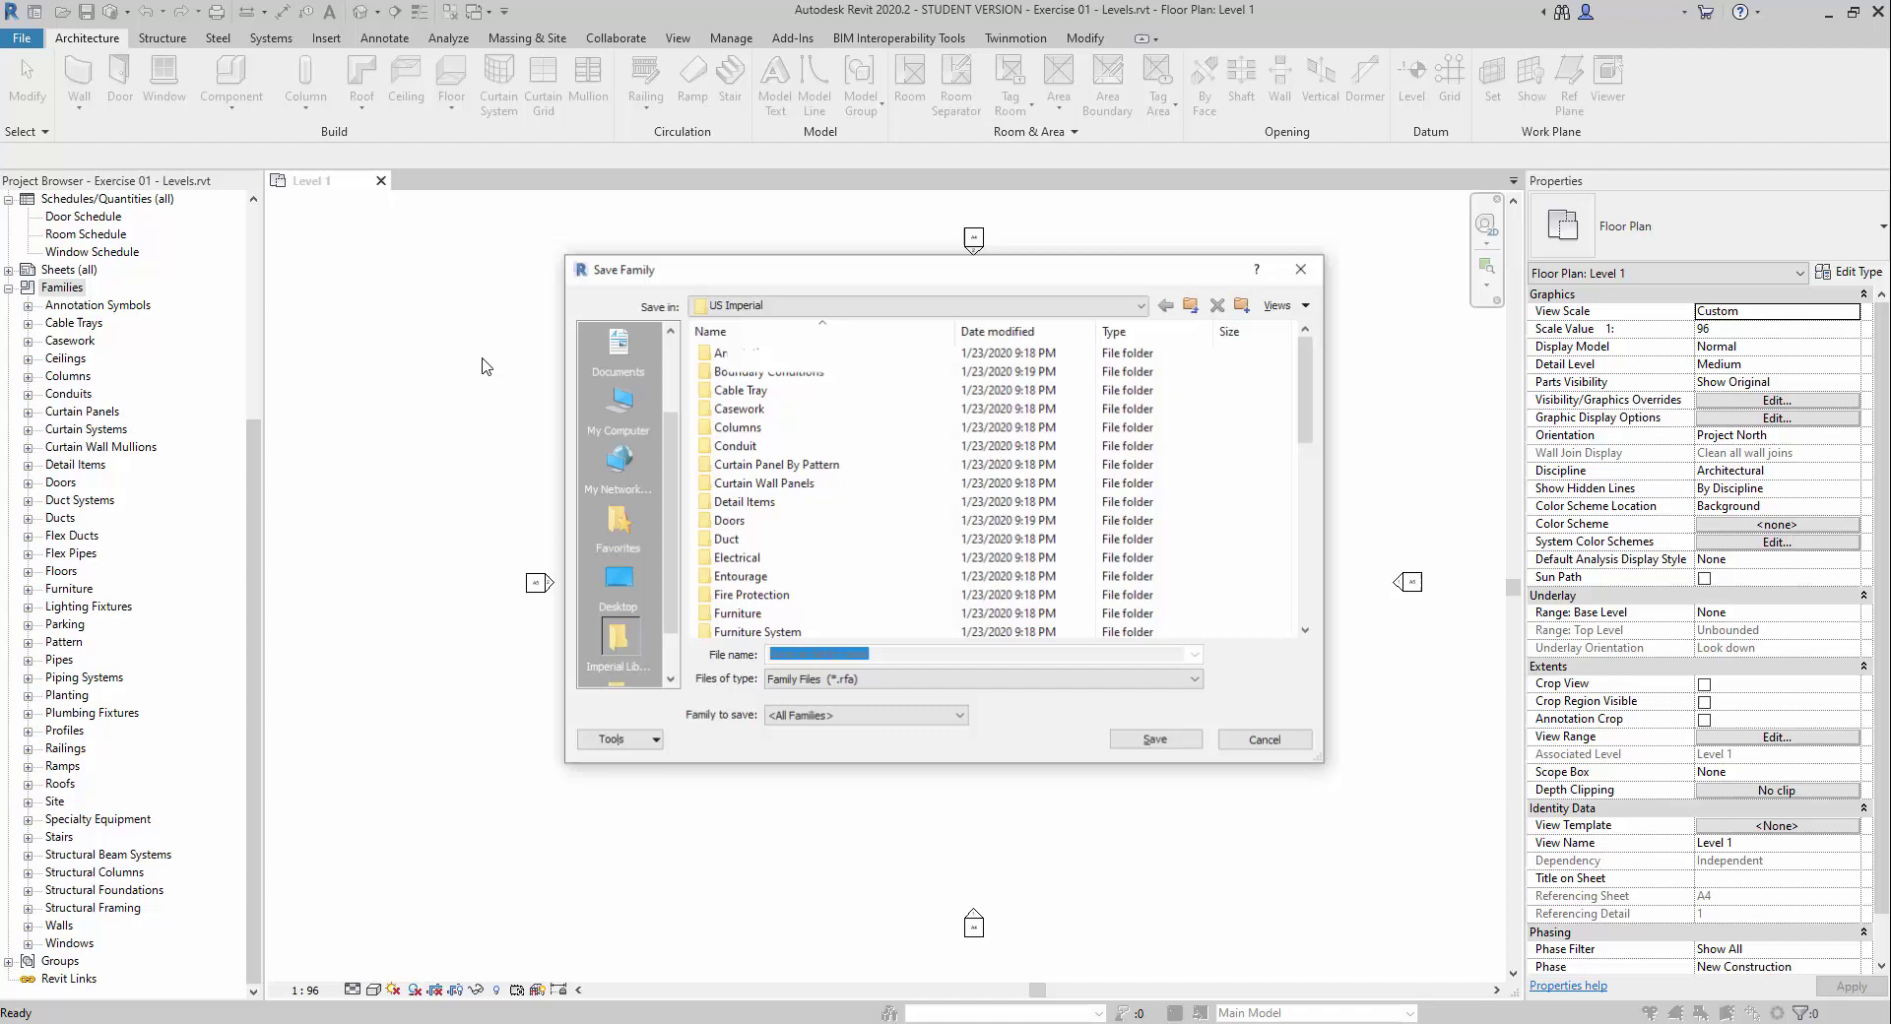
{"action": "scroll", "coordinate": [617, 413], "scroll_direction": "up", "scroll_amount": 2}
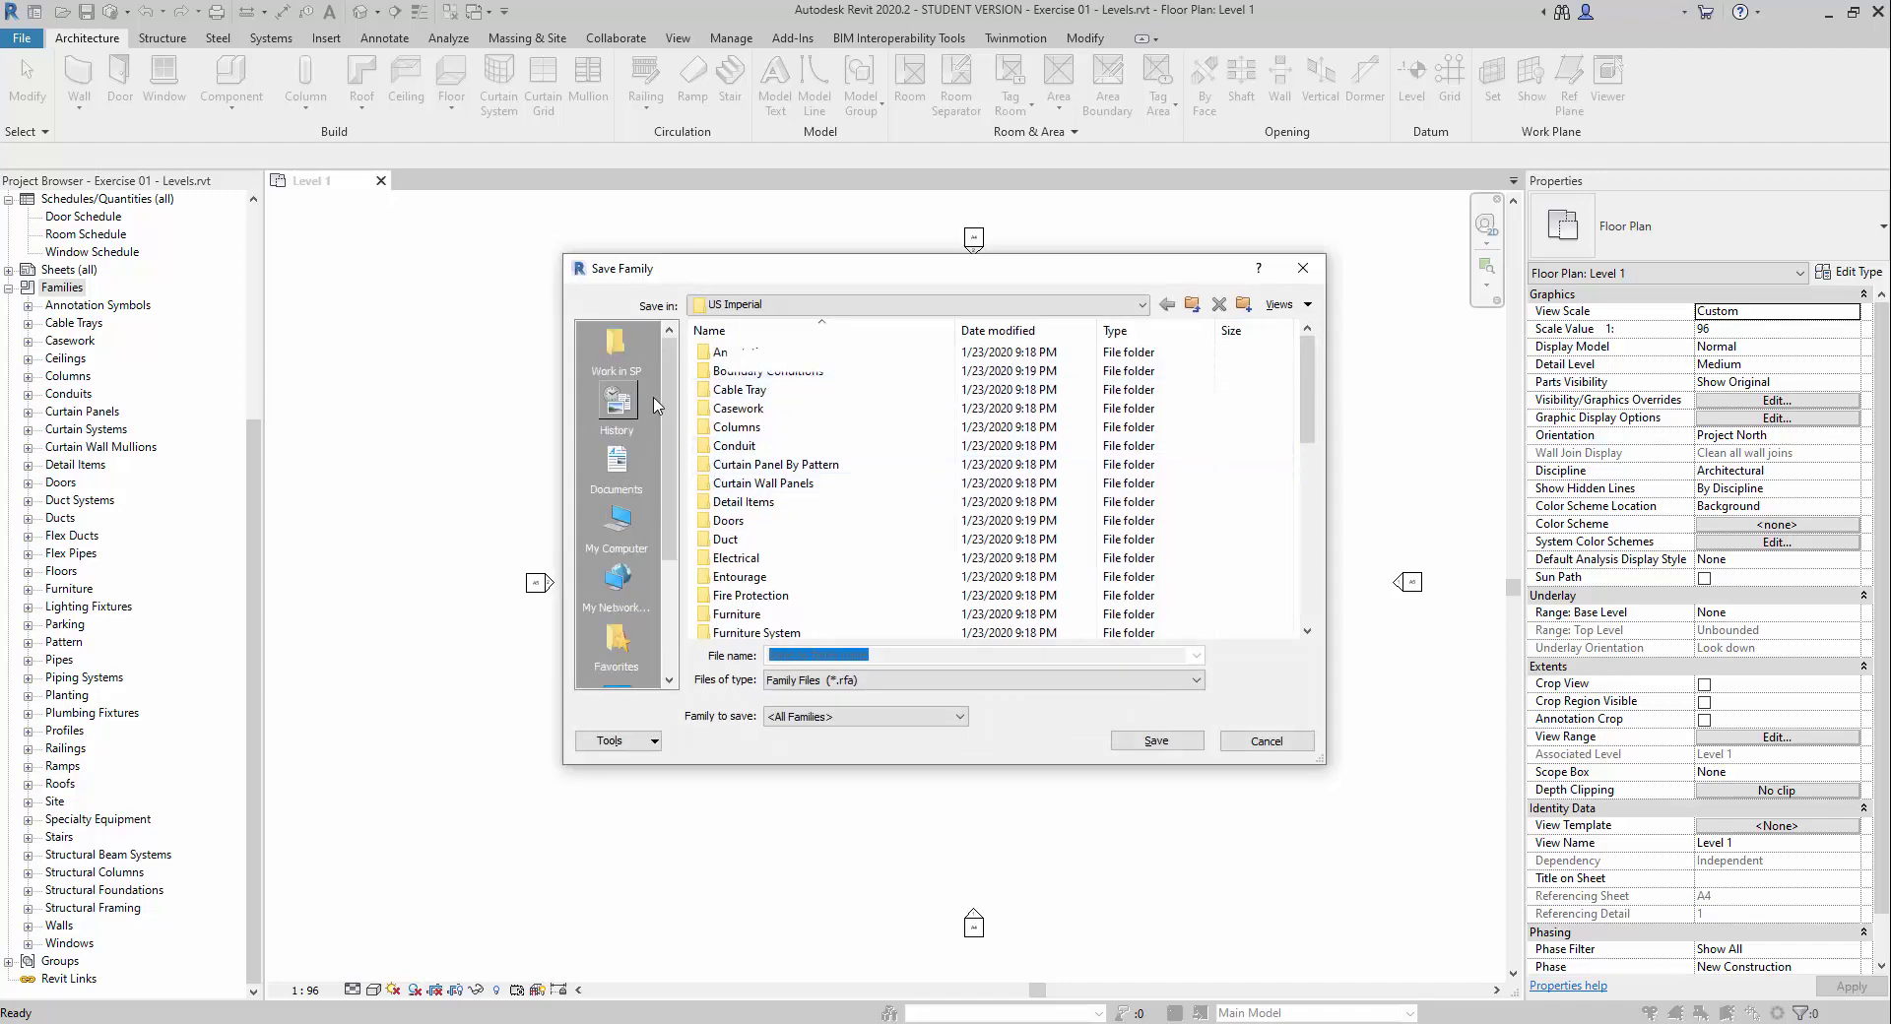
{"action": "left_click", "coordinate": [616, 349]}
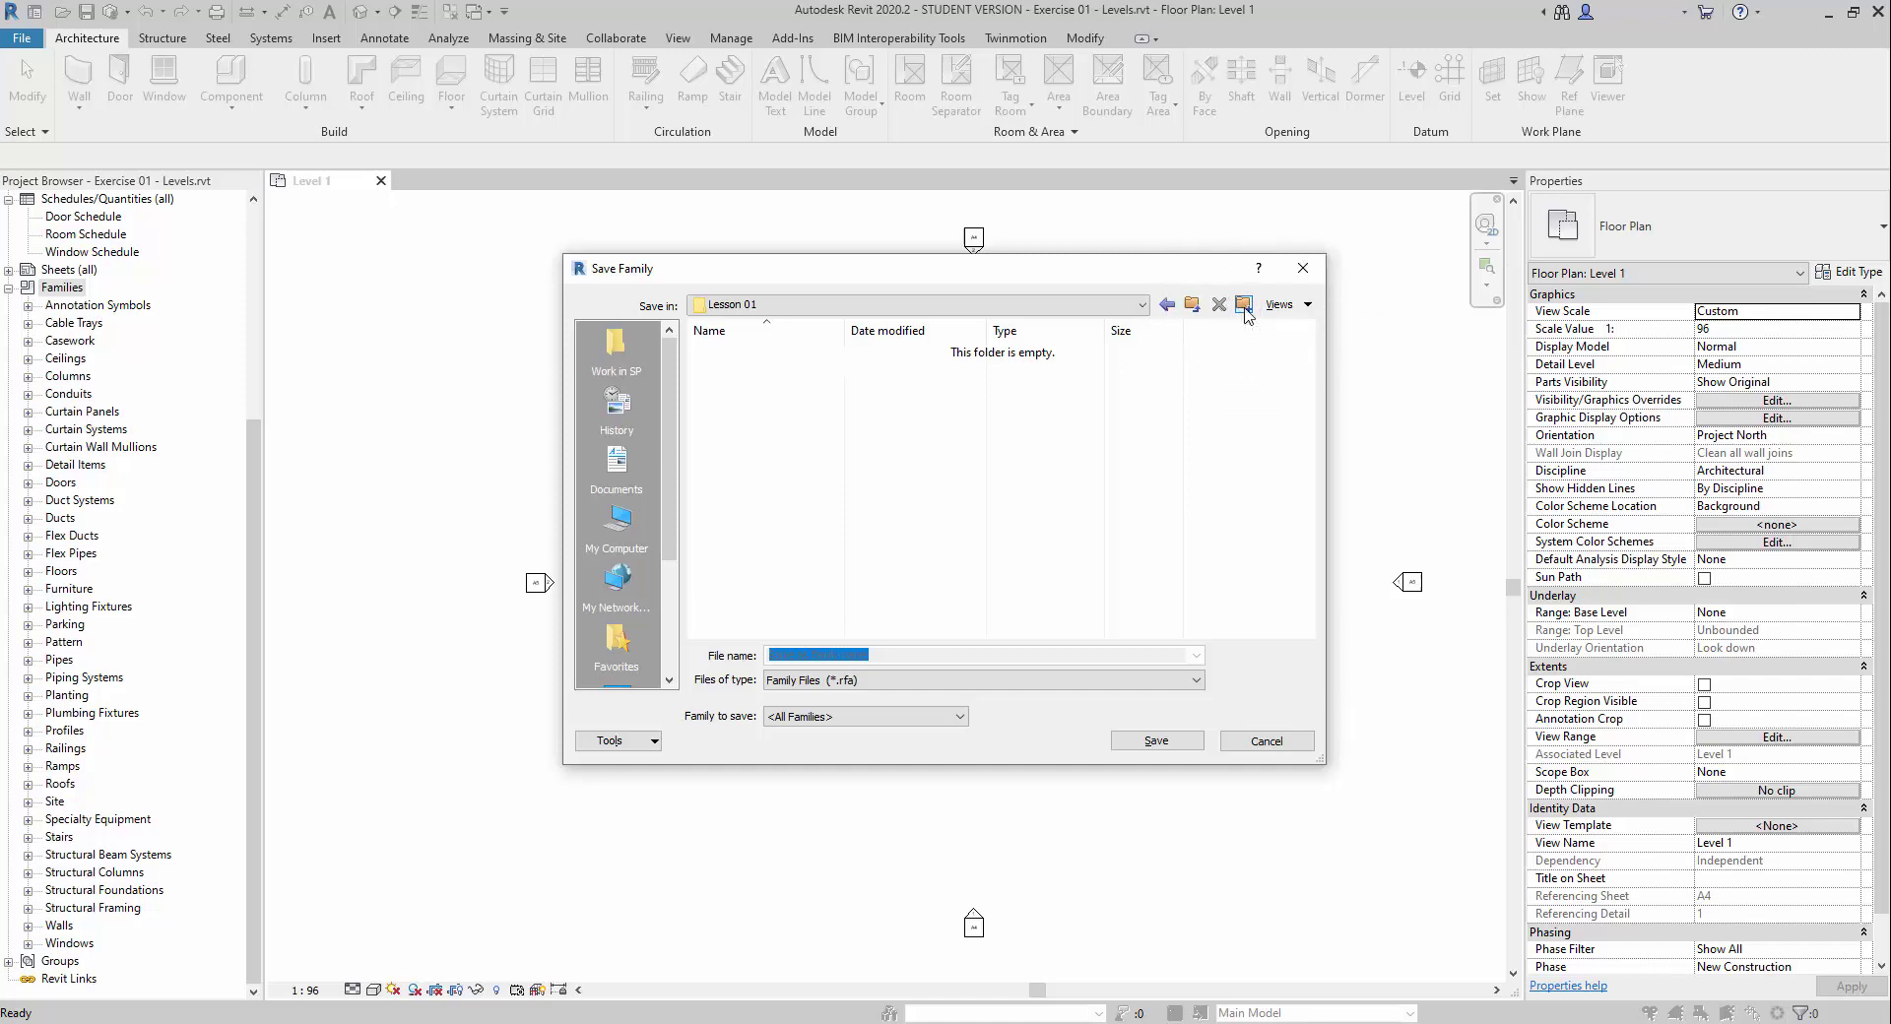
- Create a 'Family Components' folder in Lesson 01 and save all families there
{"action": "left_click", "coordinate": [1244, 306]}
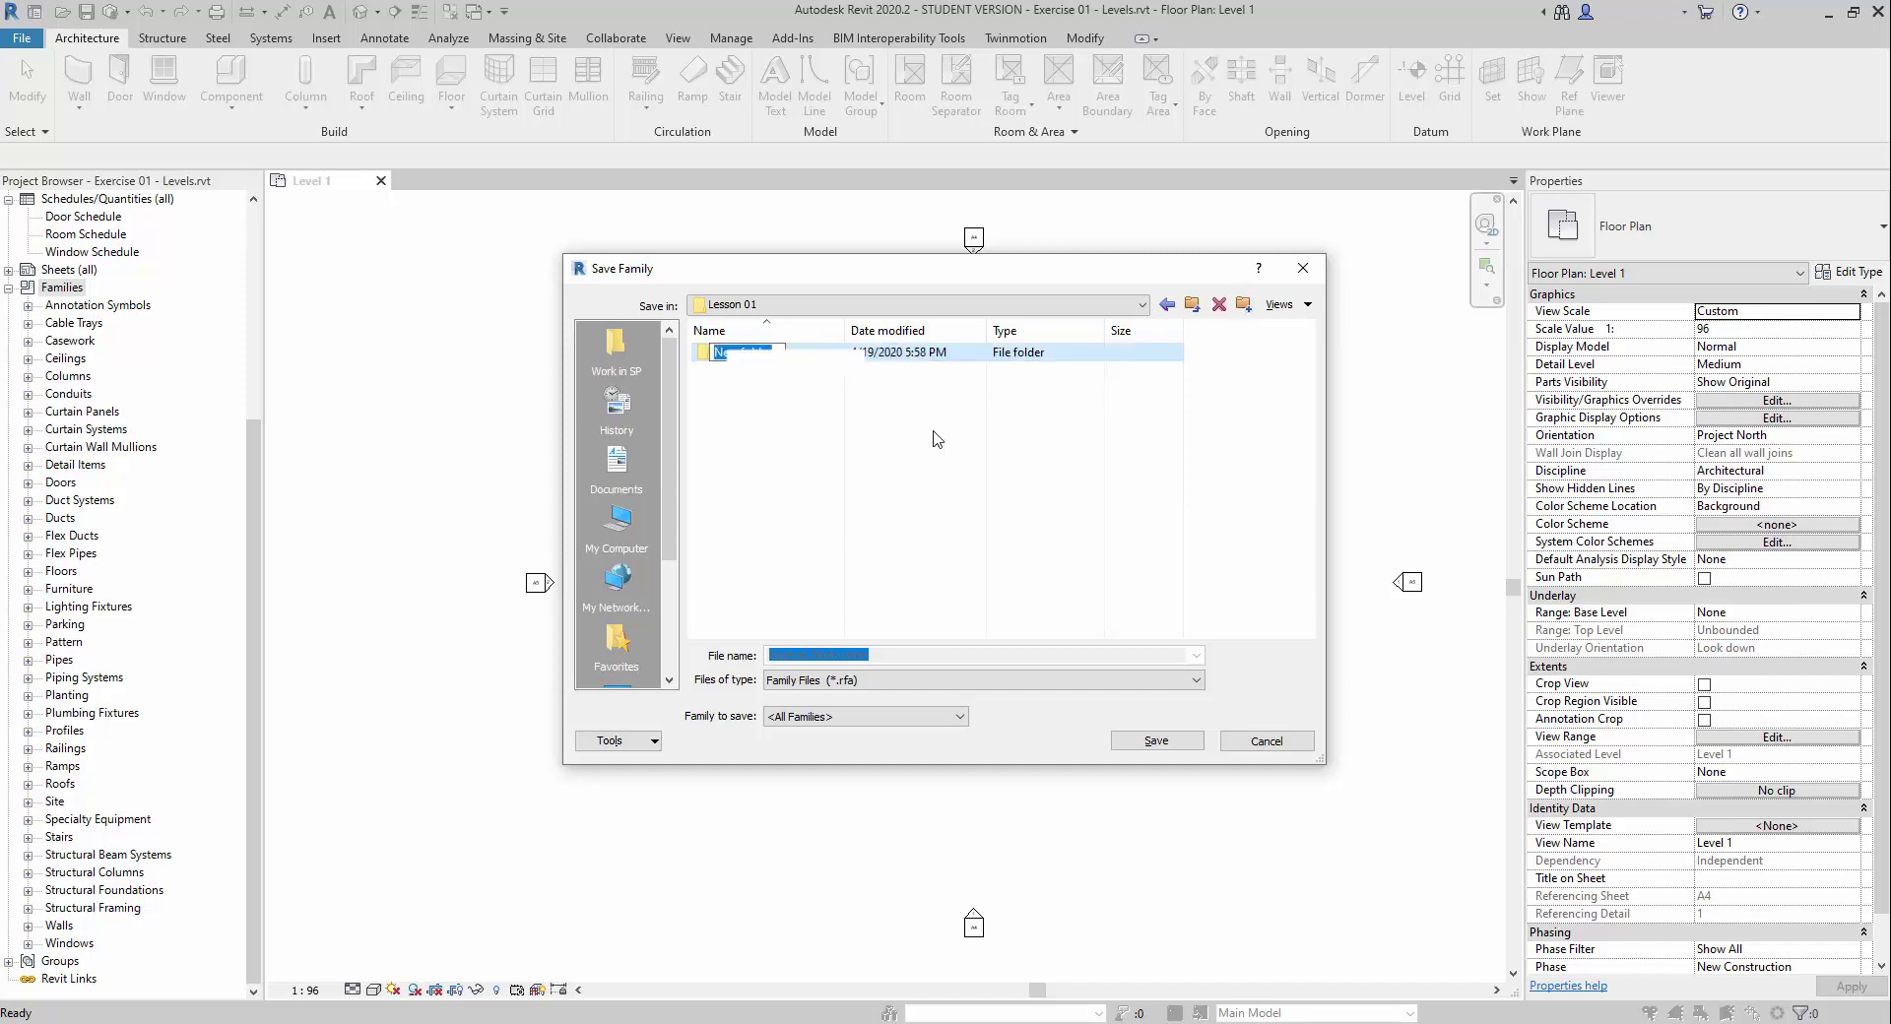
{"action": "type", "text": "Fa"}
{"action": "key", "text": "Return"}
{"action": "left_click", "coordinate": [1188, 749]}
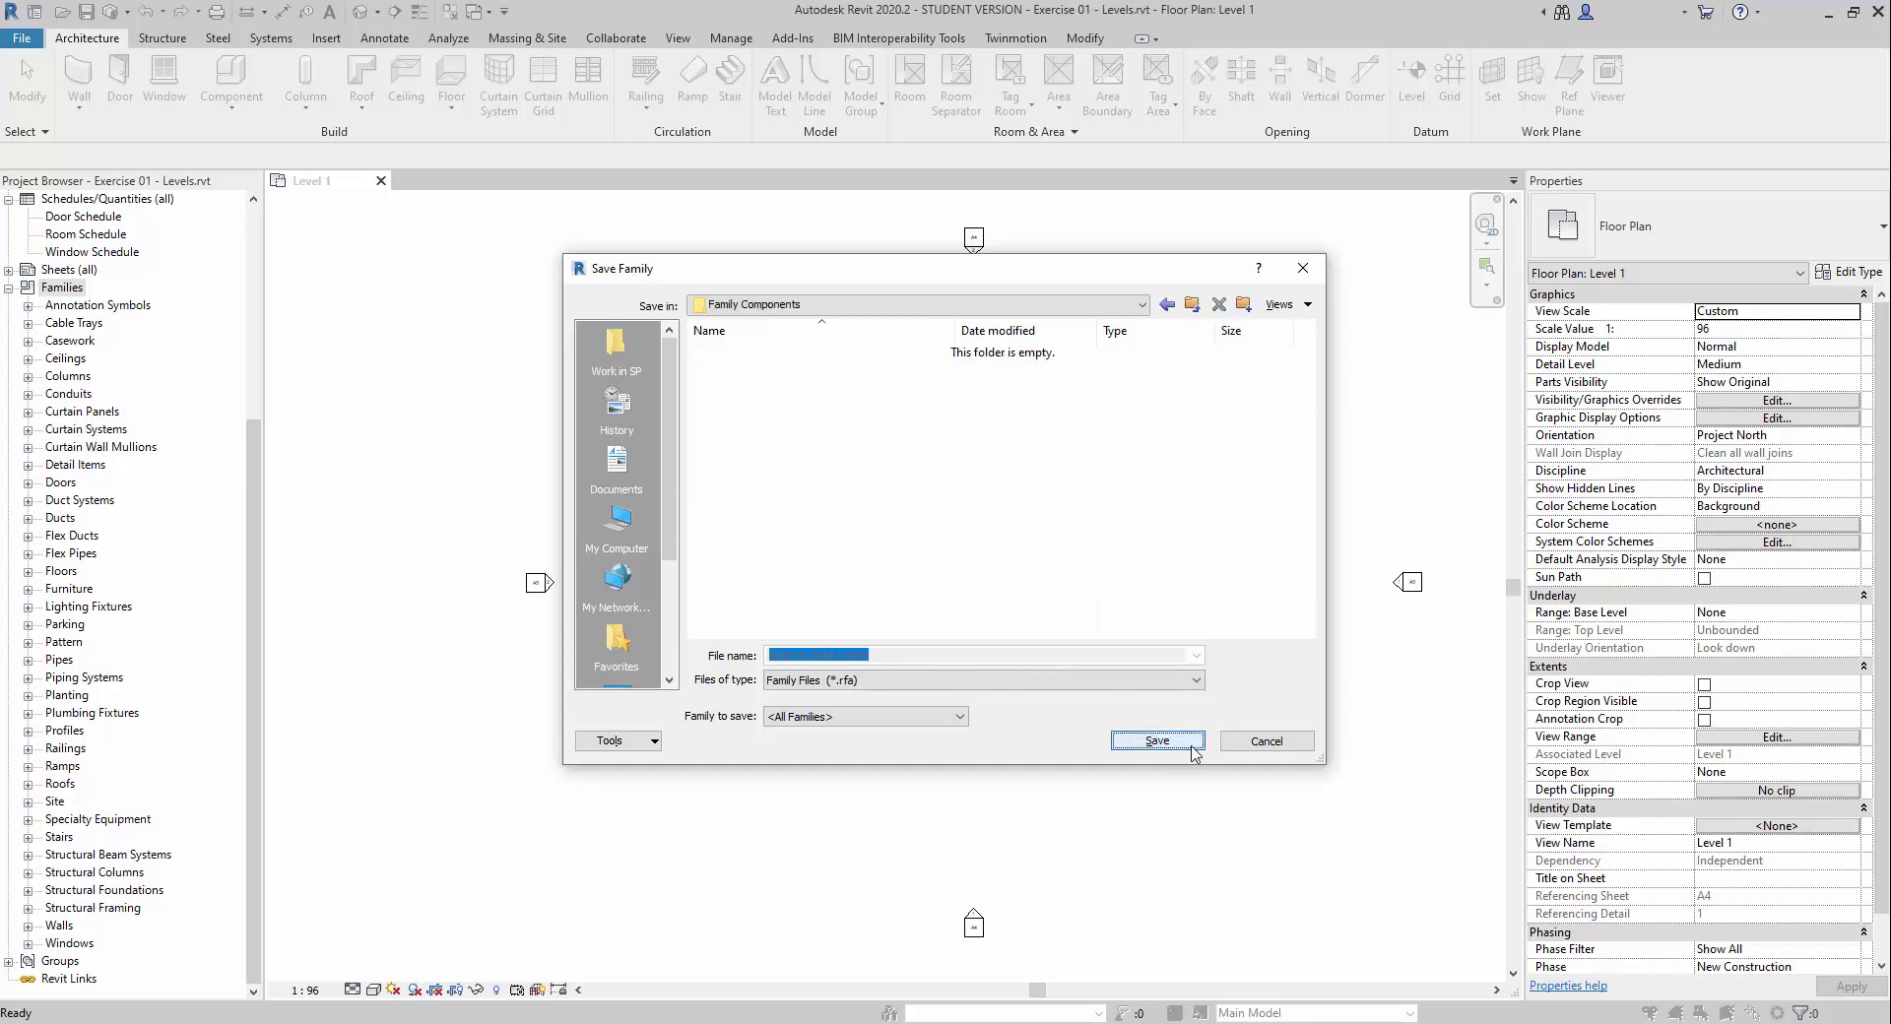
{"action": "left_click", "coordinate": [1182, 745]}
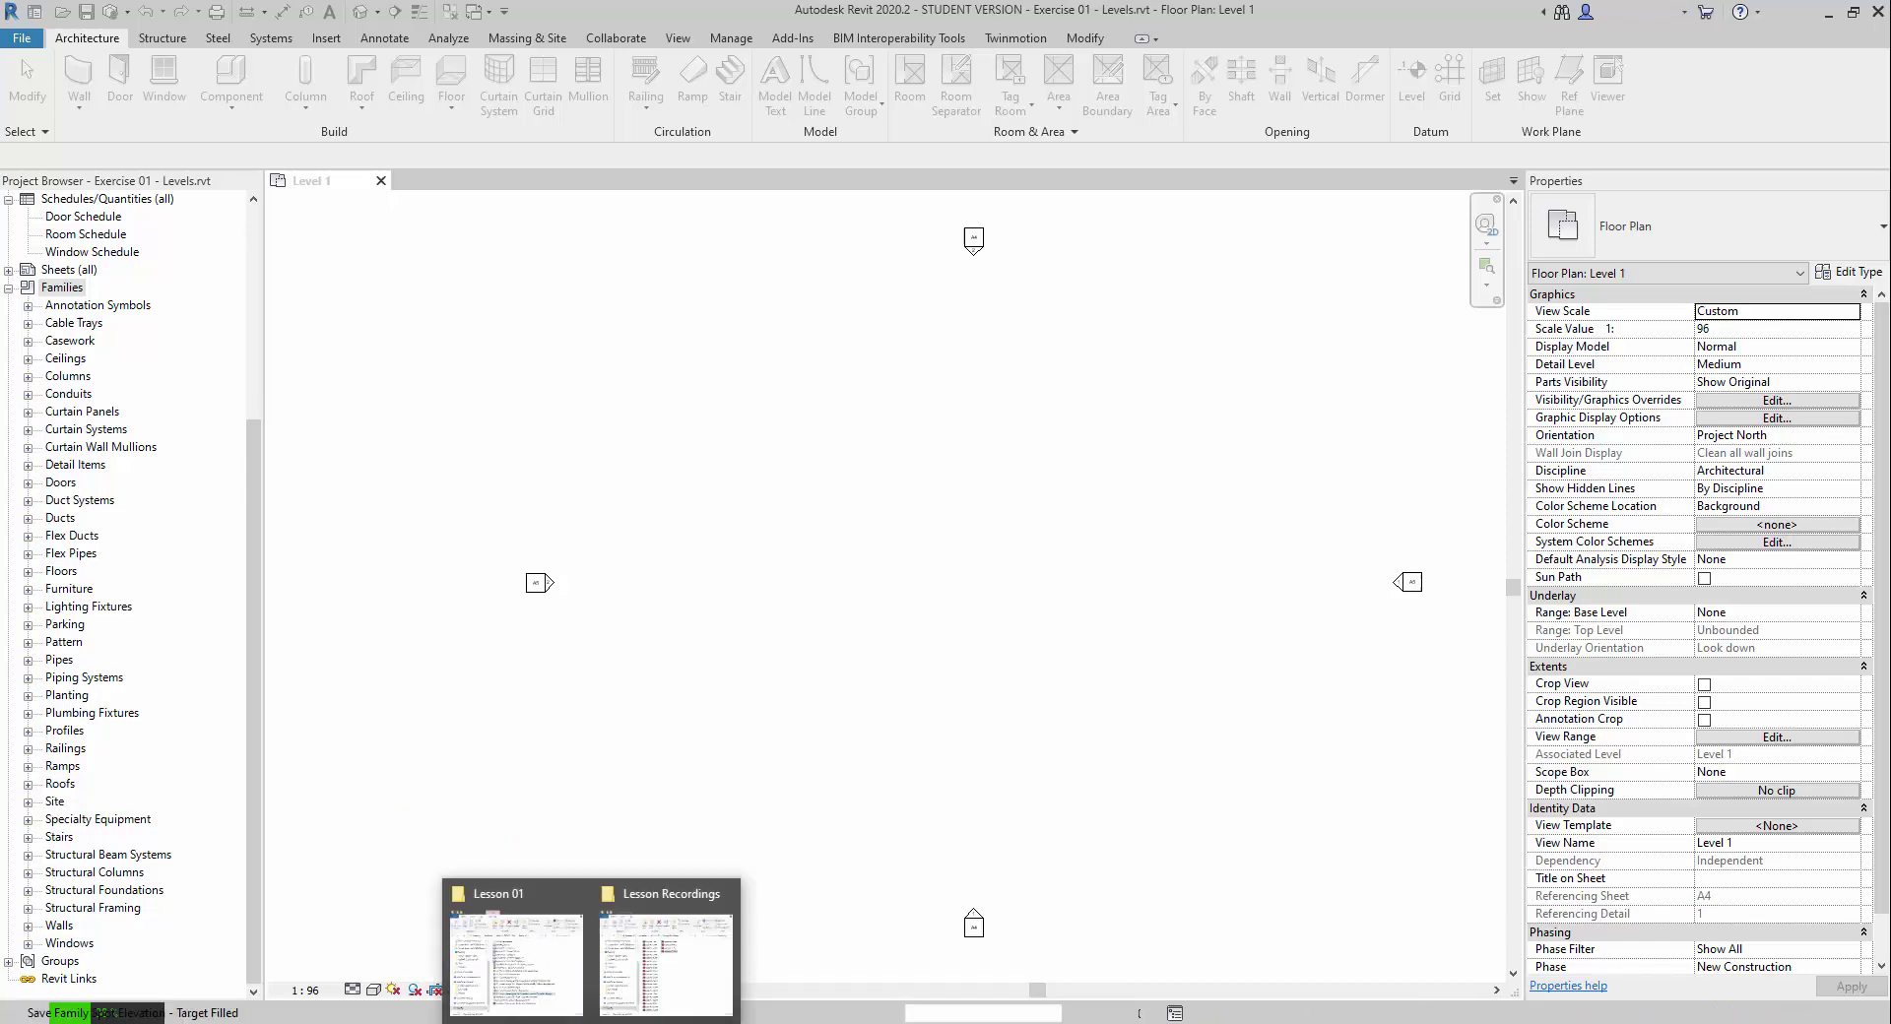
- Bring the Lesson 01 File Explorer window forward while the export runs
{"action": "left_click", "coordinate": [516, 960]}
- Open the Family Components folder in File Explorer to view the exported .rfa files
{"action": "left_click", "coordinate": [941, 404]}
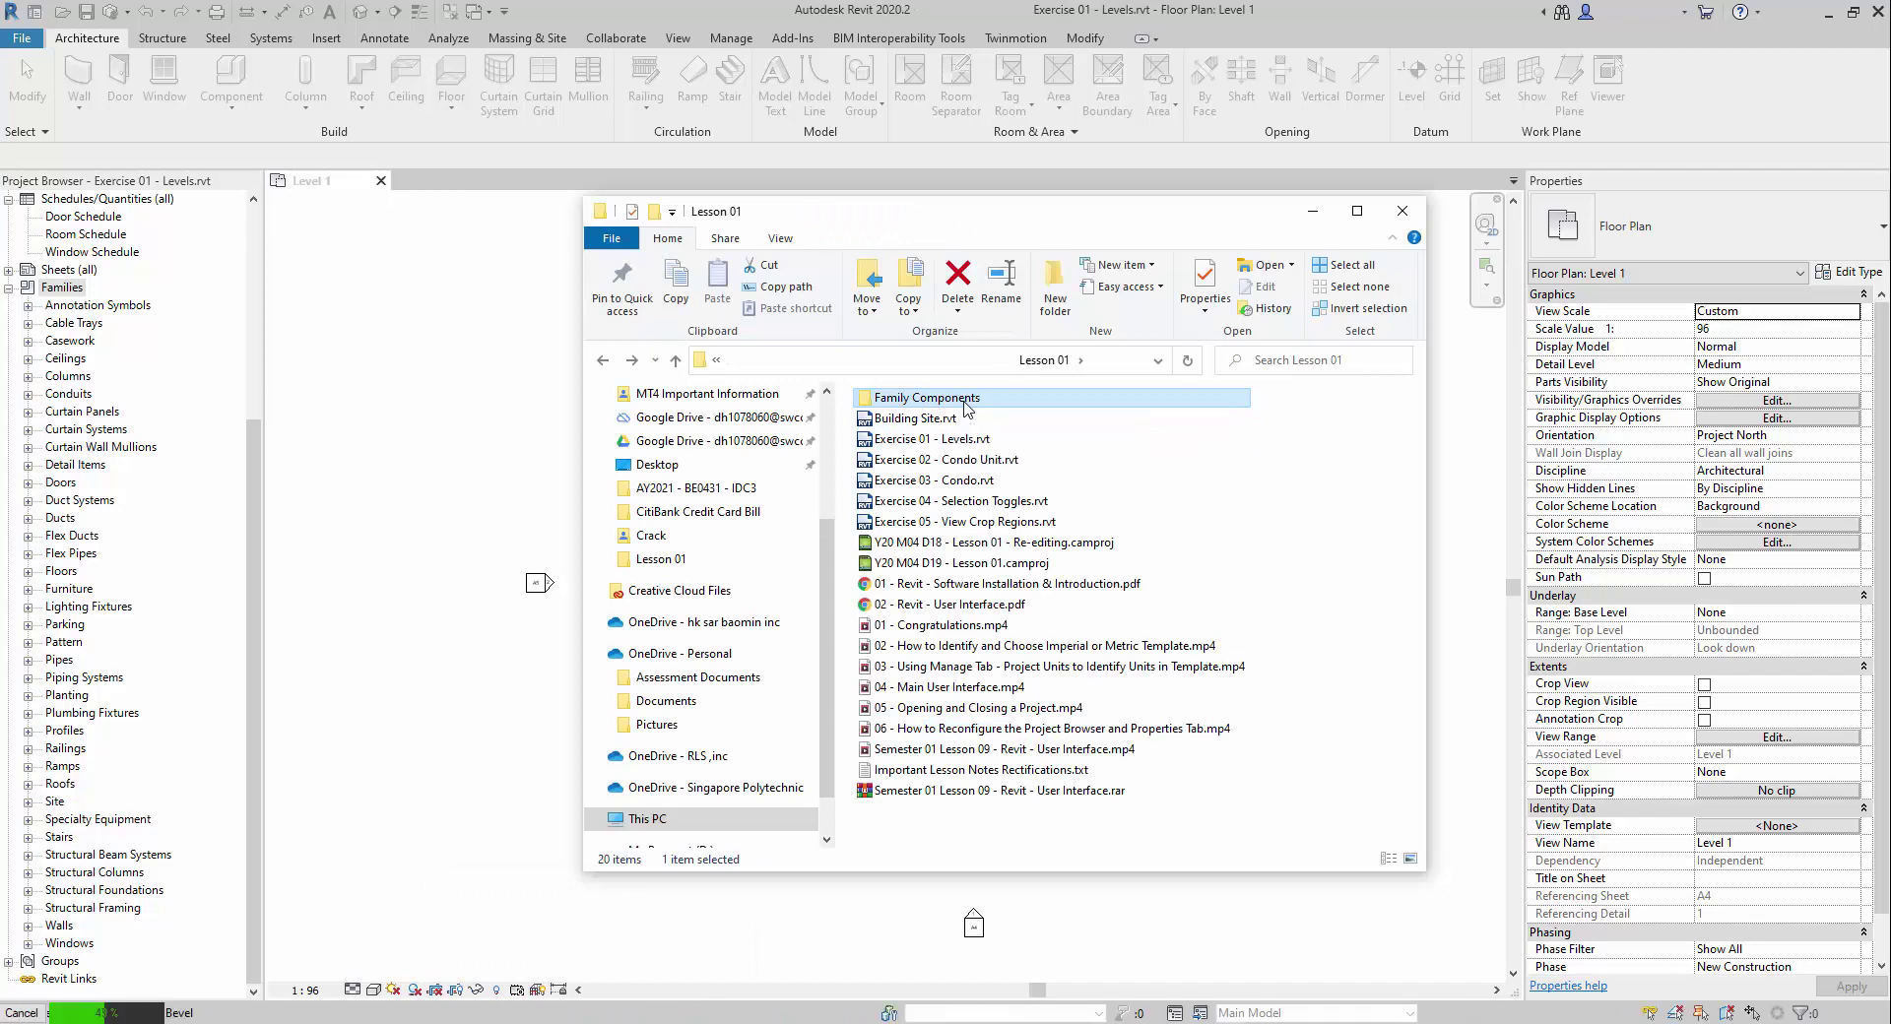
{"action": "double_click", "coordinate": [965, 406]}
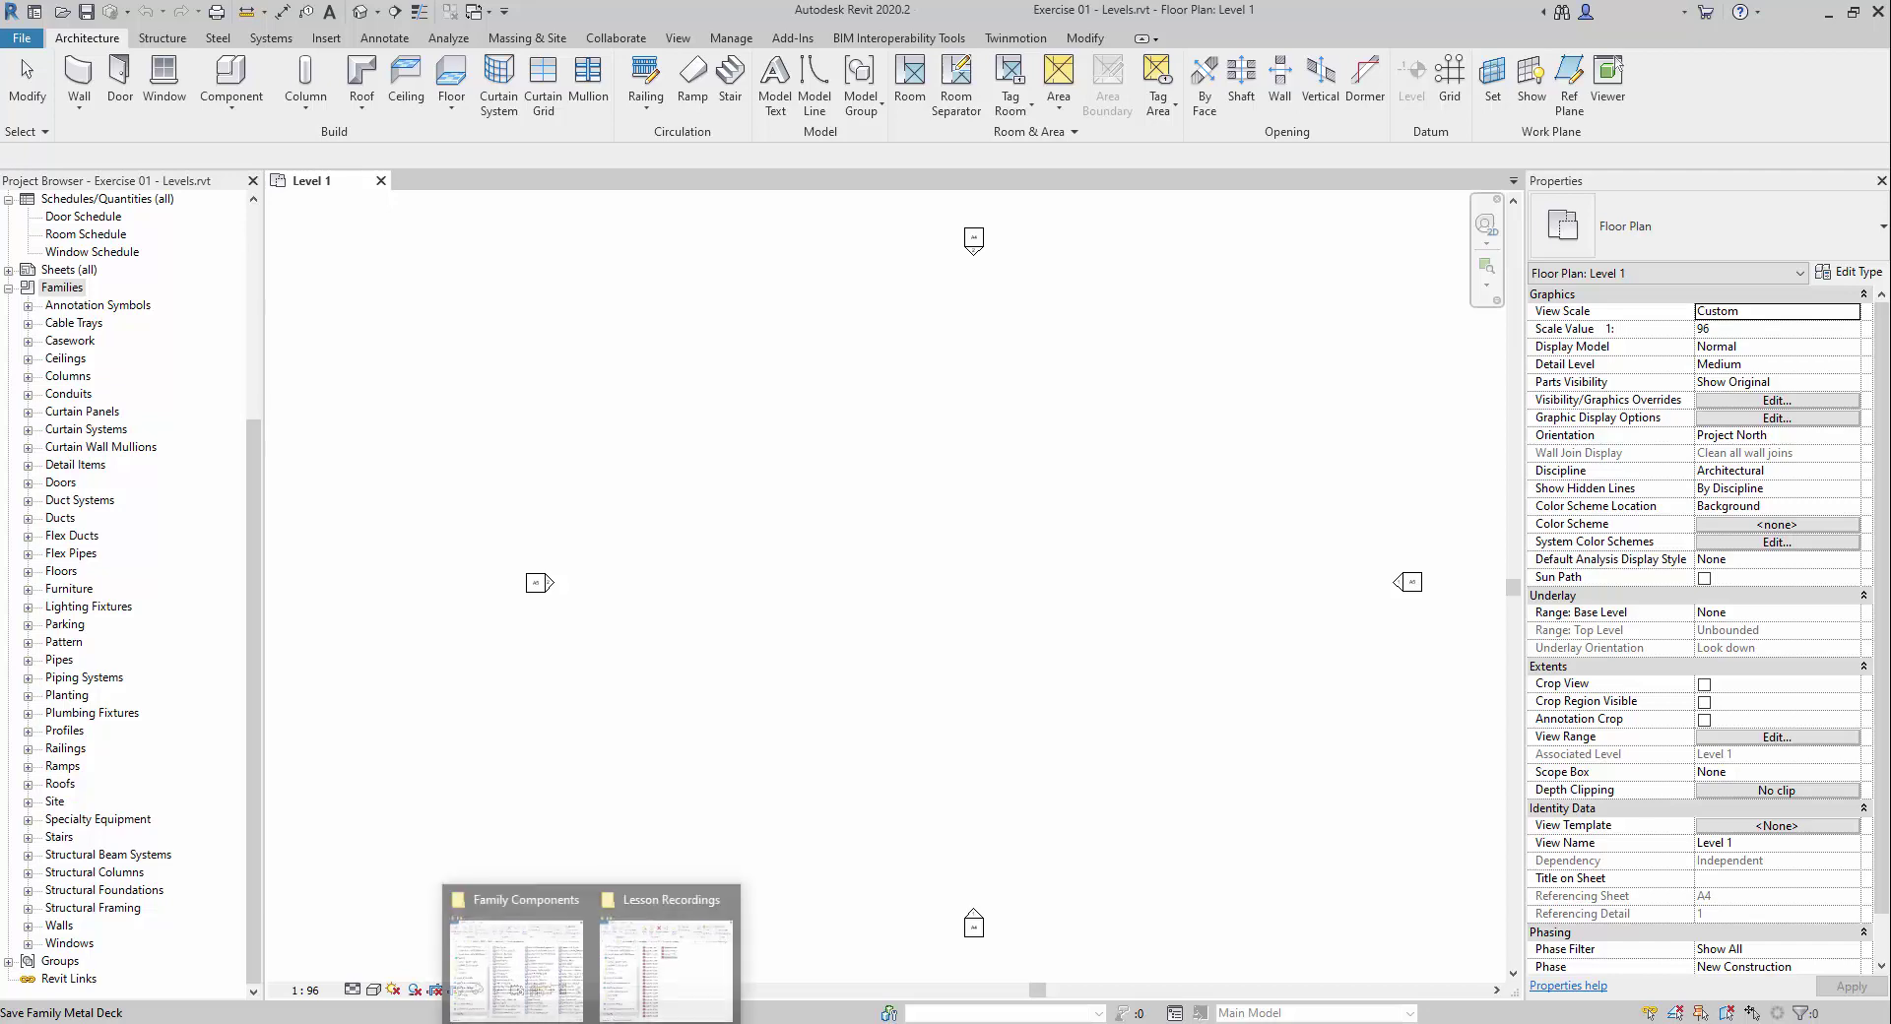
- Return to Family Components and scroll through its 74 exported .rfa files
{"action": "left_click", "coordinate": [517, 946]}
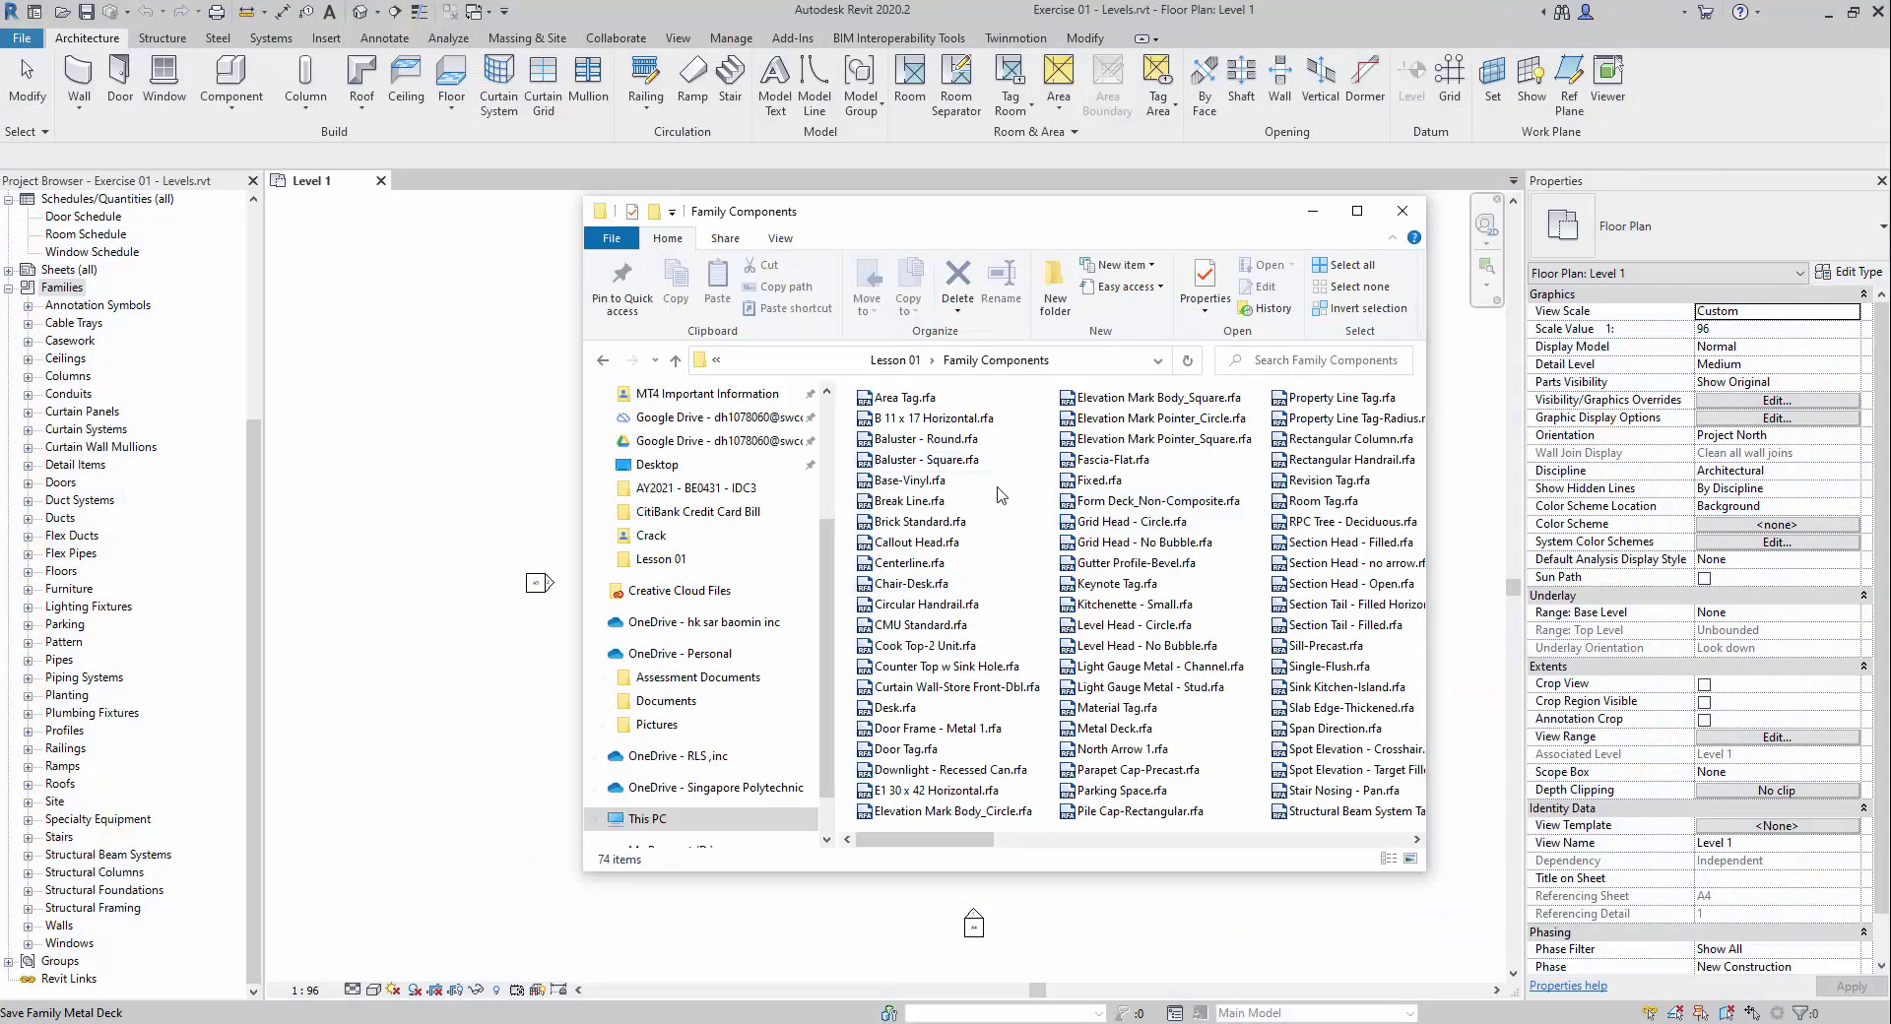
{"action": "scroll", "coordinate": [1114, 611], "scroll_direction": "down", "scroll_amount": 2}
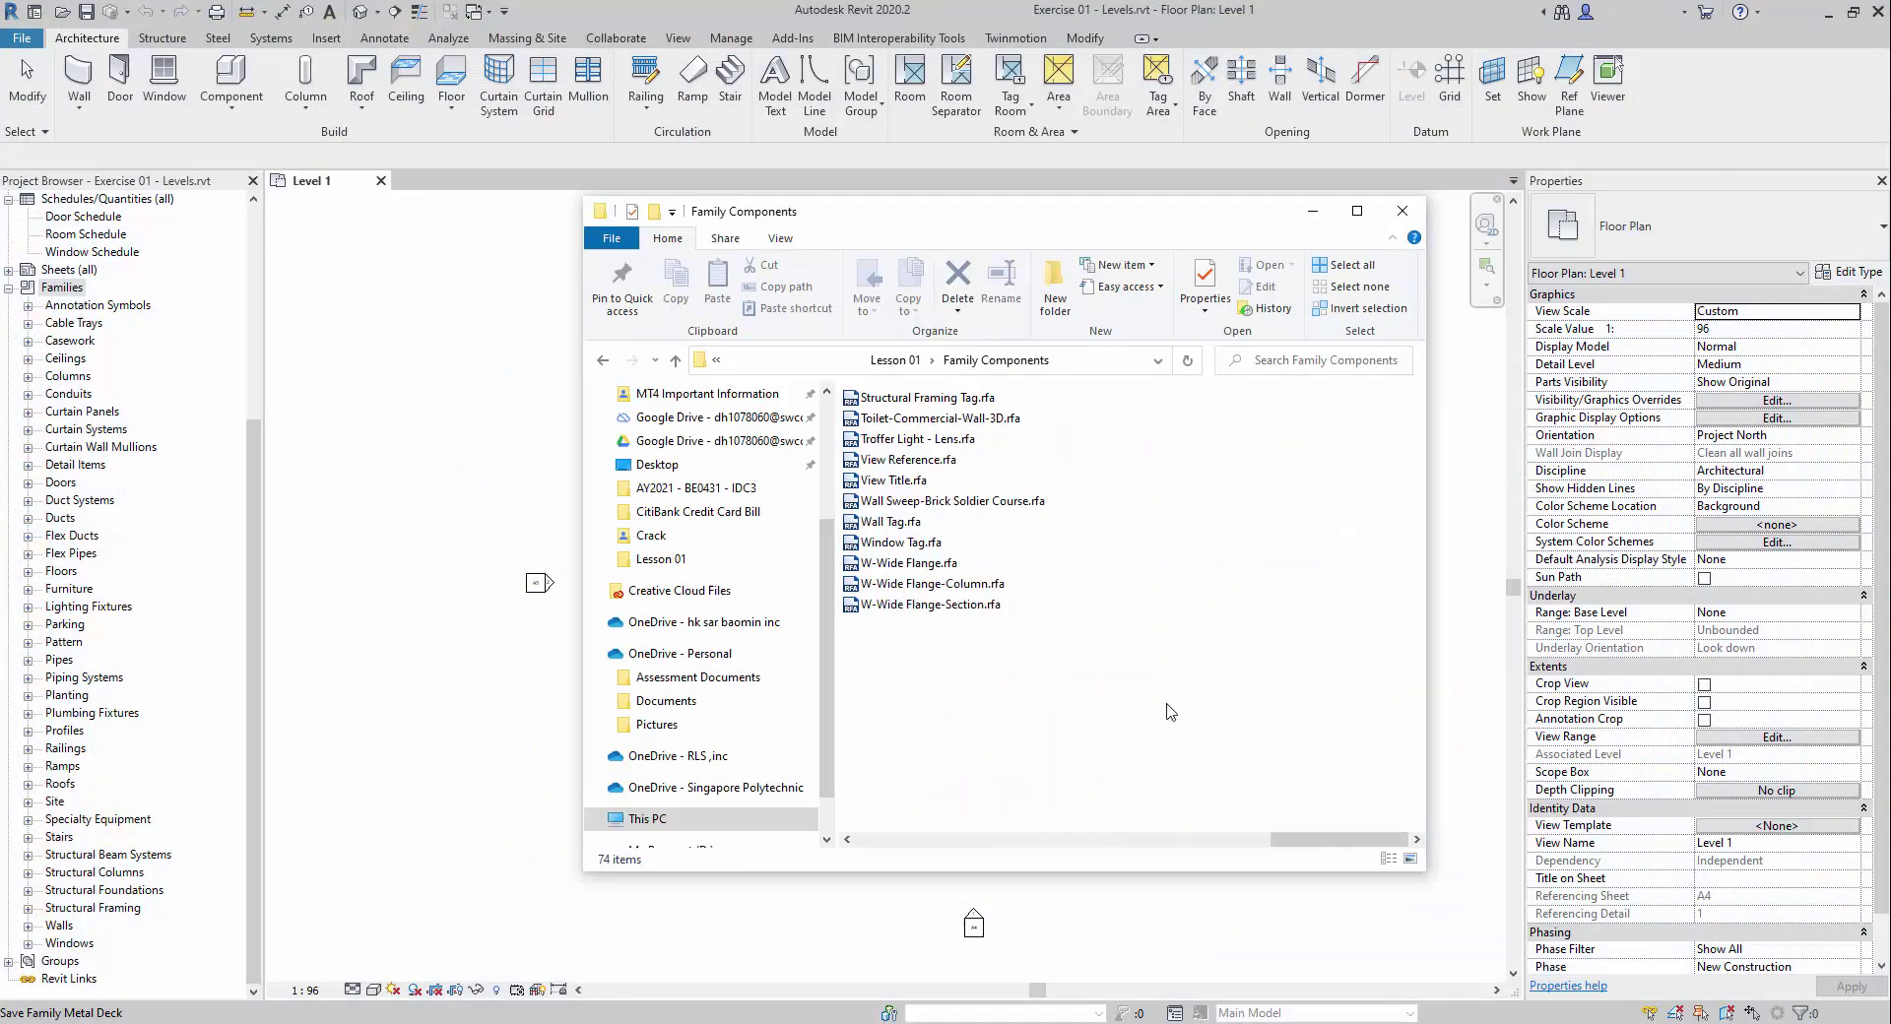
{"action": "scroll", "coordinate": [1172, 707], "scroll_direction": "up", "scroll_amount": 1}
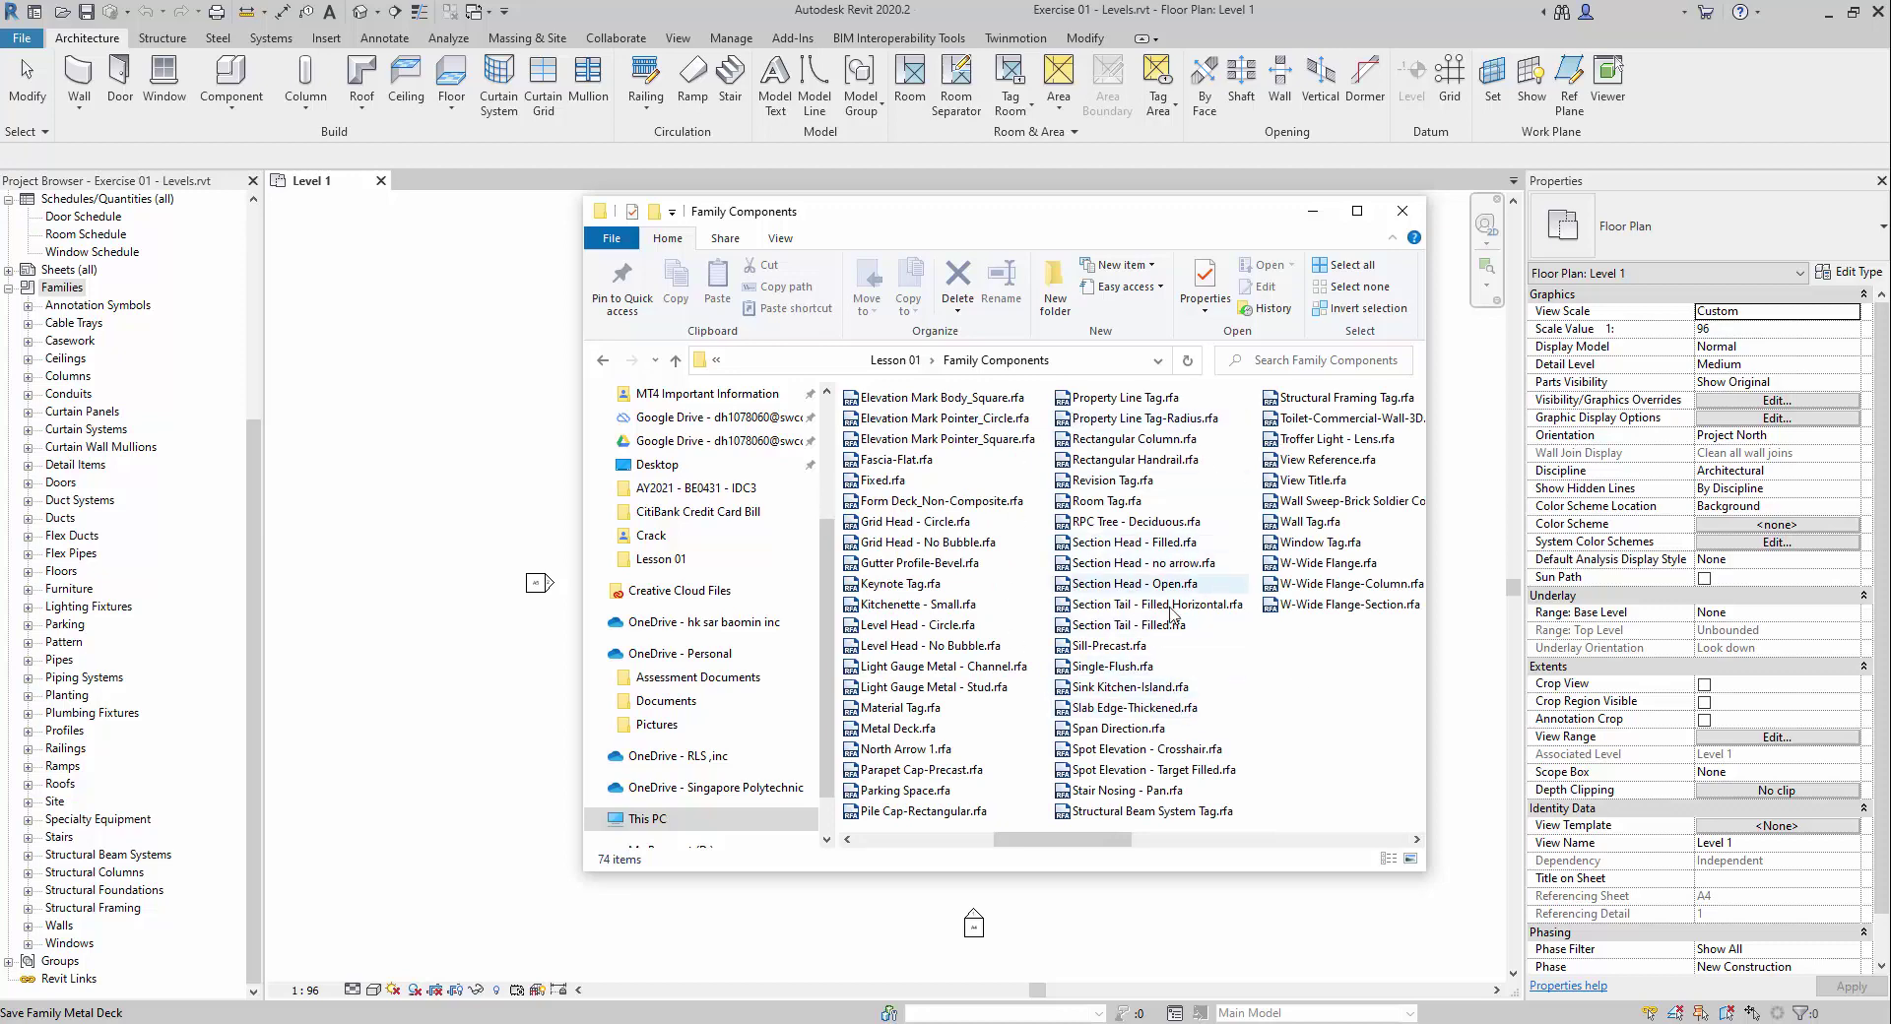
{"action": "scroll", "coordinate": [1312, 717], "scroll_direction": "down", "scroll_amount": 2}
{"action": "scroll", "coordinate": [1308, 722], "scroll_direction": "up", "scroll_amount": 3}
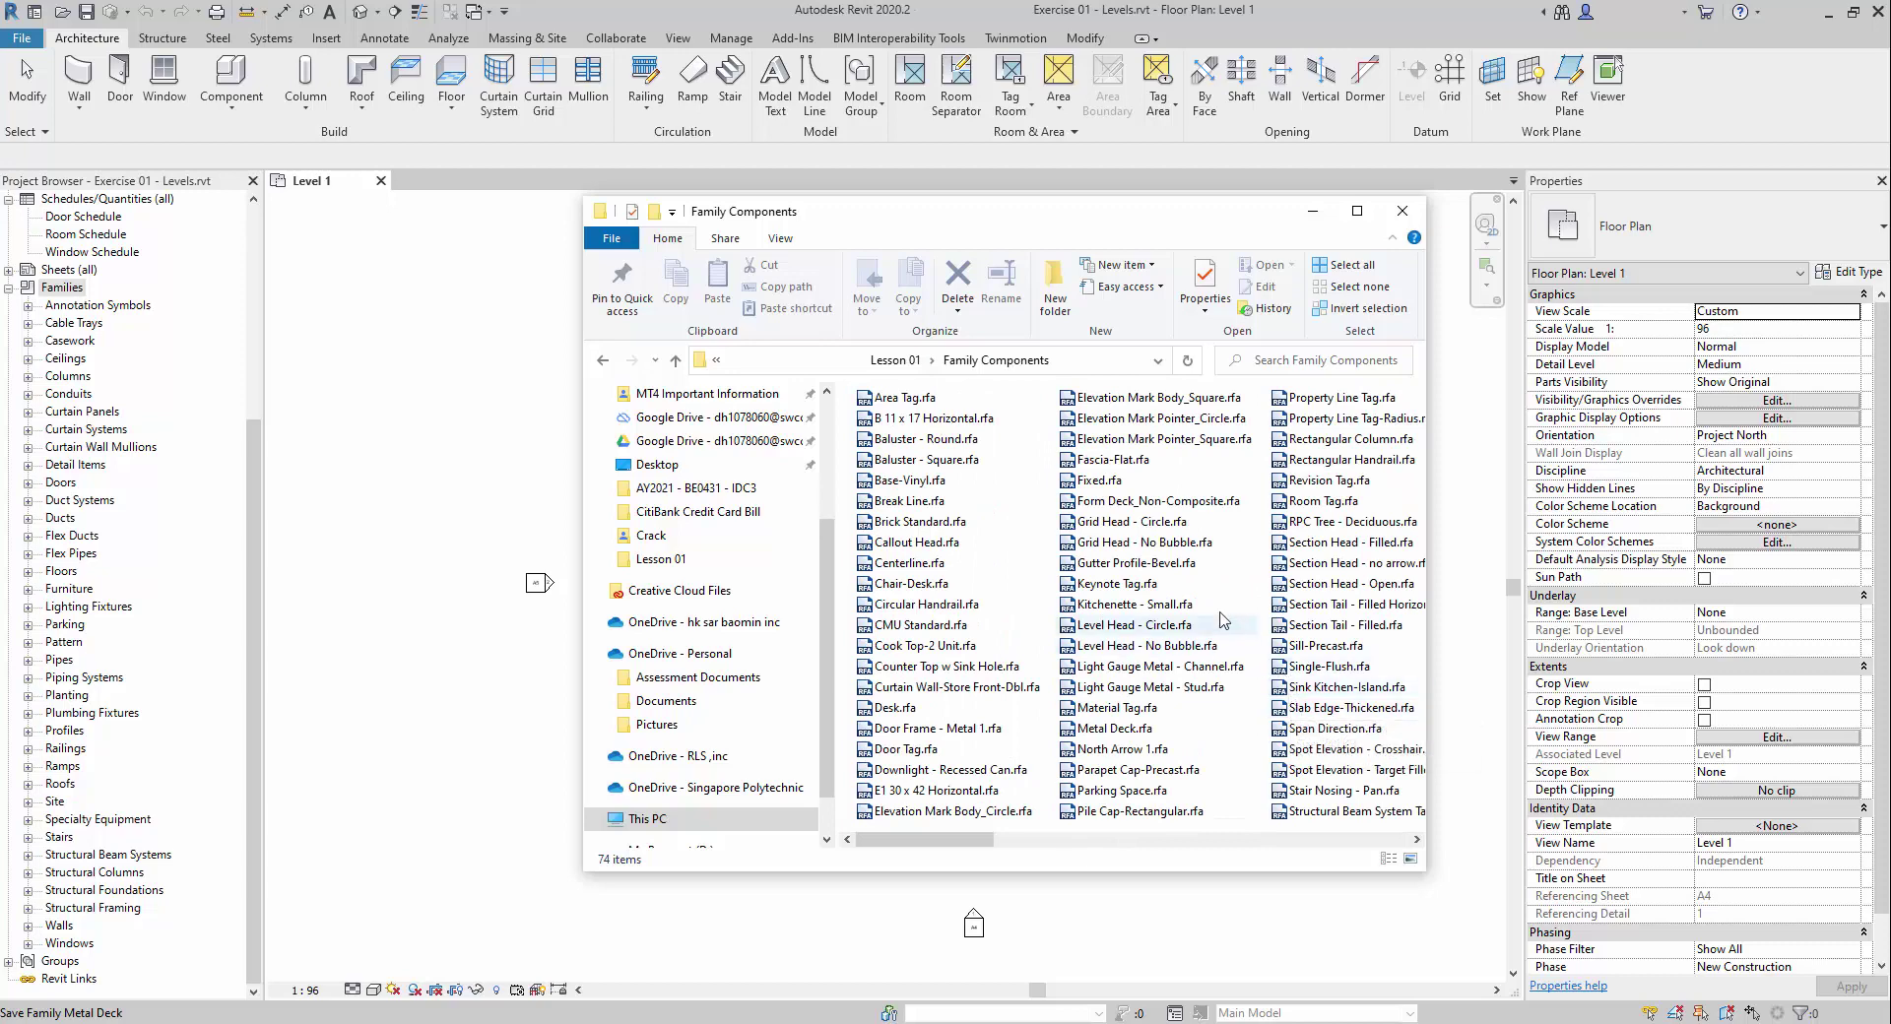
{"action": "mouse_move", "coordinate": [1133, 605]}
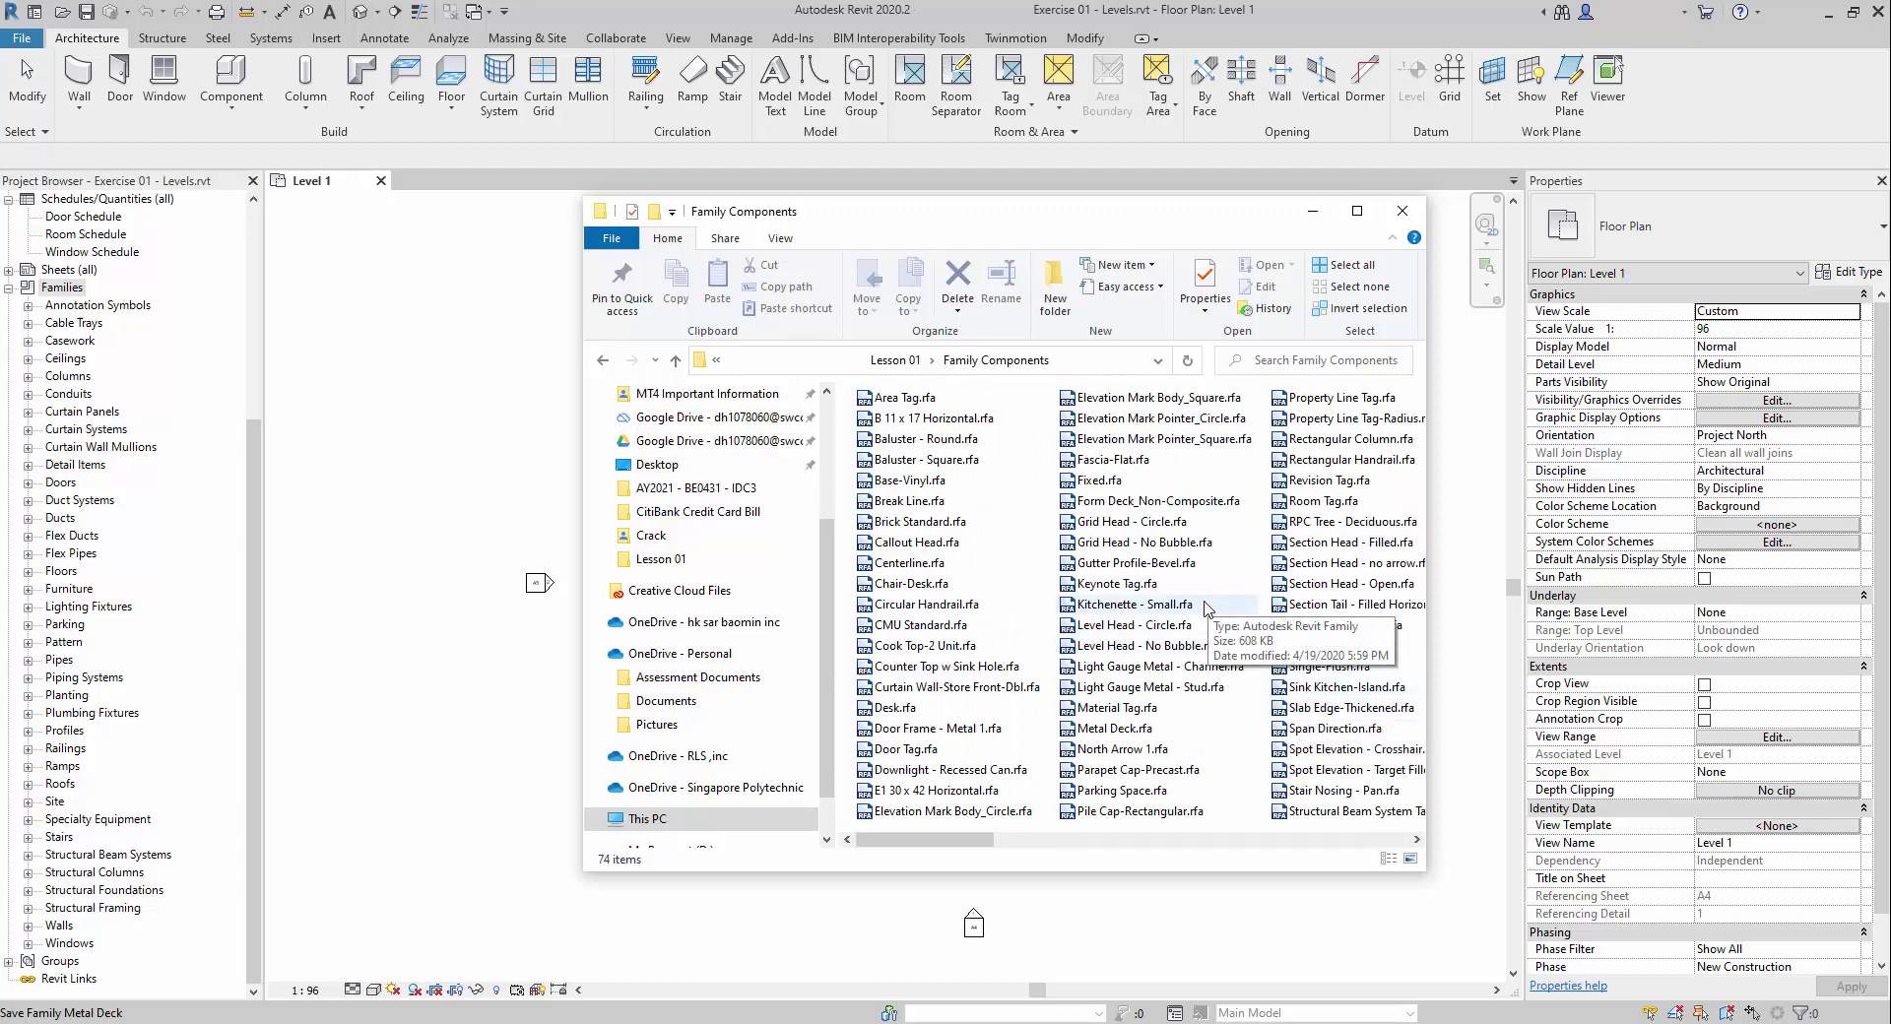
{"action": "scroll", "coordinate": [1204, 612], "scroll_direction": "down", "scroll_amount": 1}
{"action": "scroll", "coordinate": [1193, 638], "scroll_direction": "down", "scroll_amount": 1}
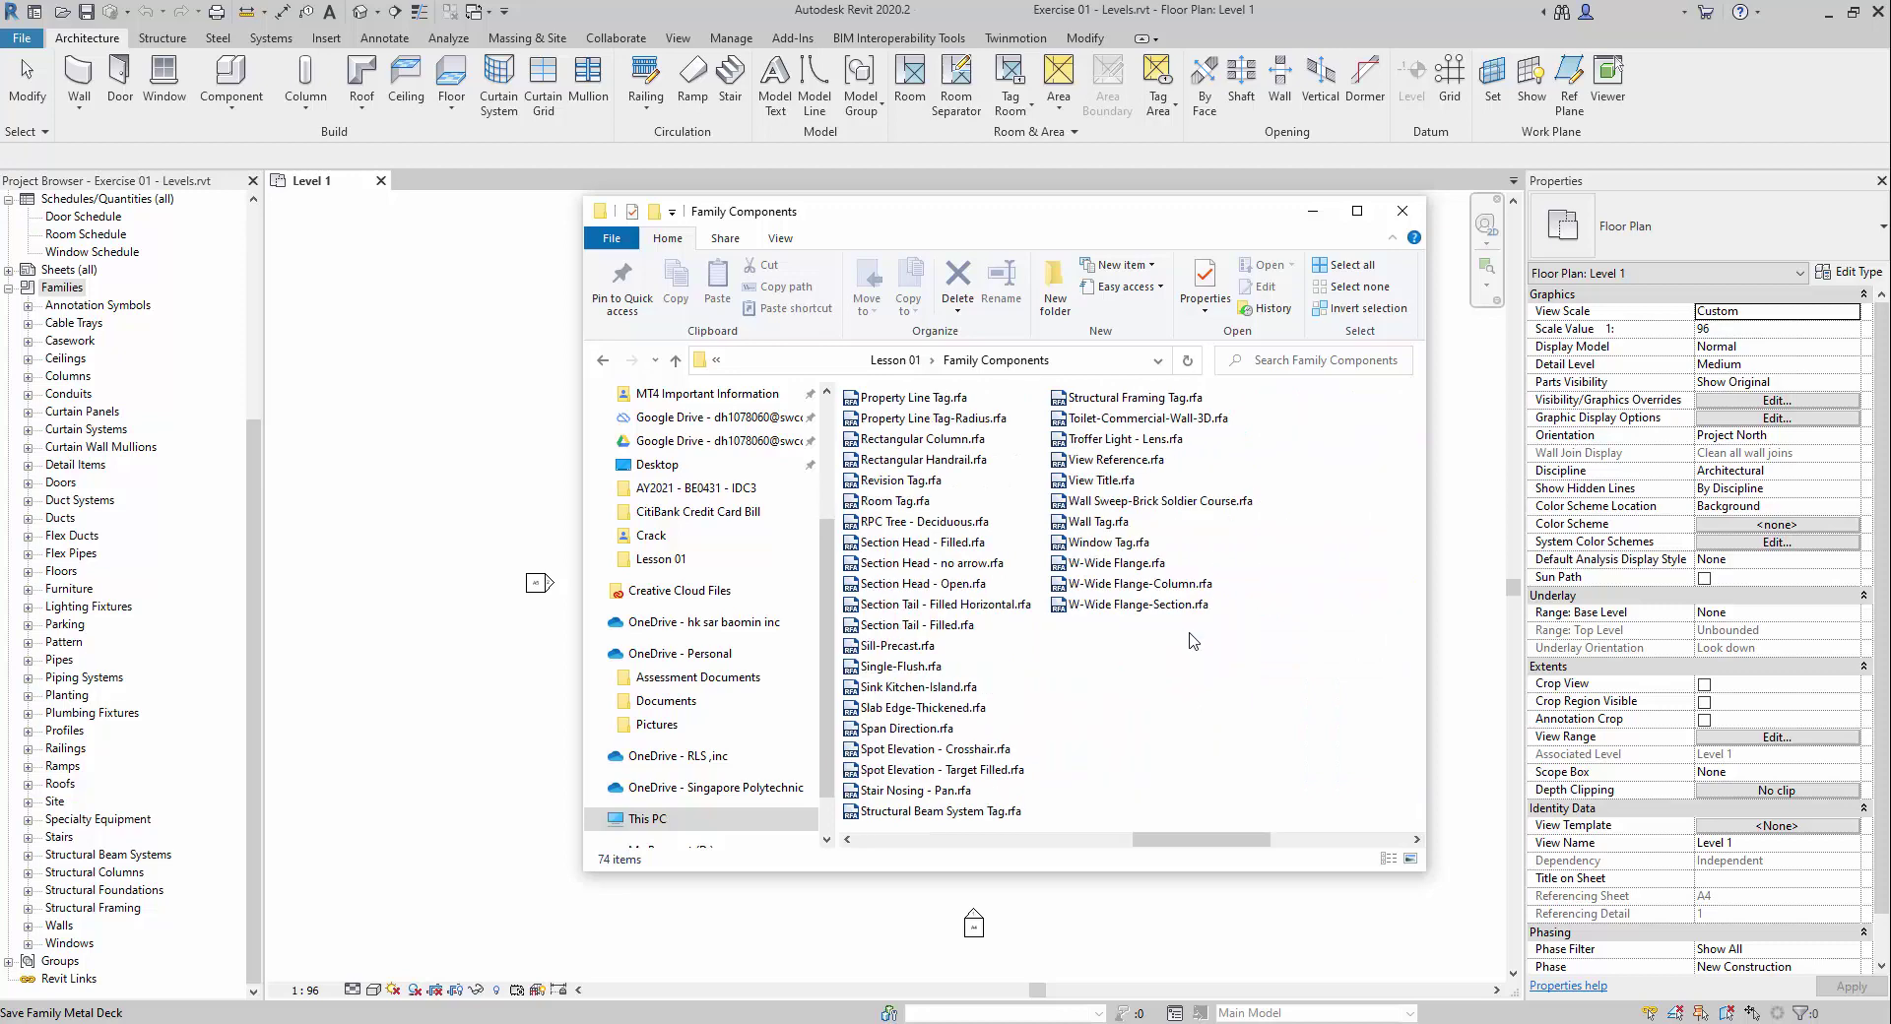